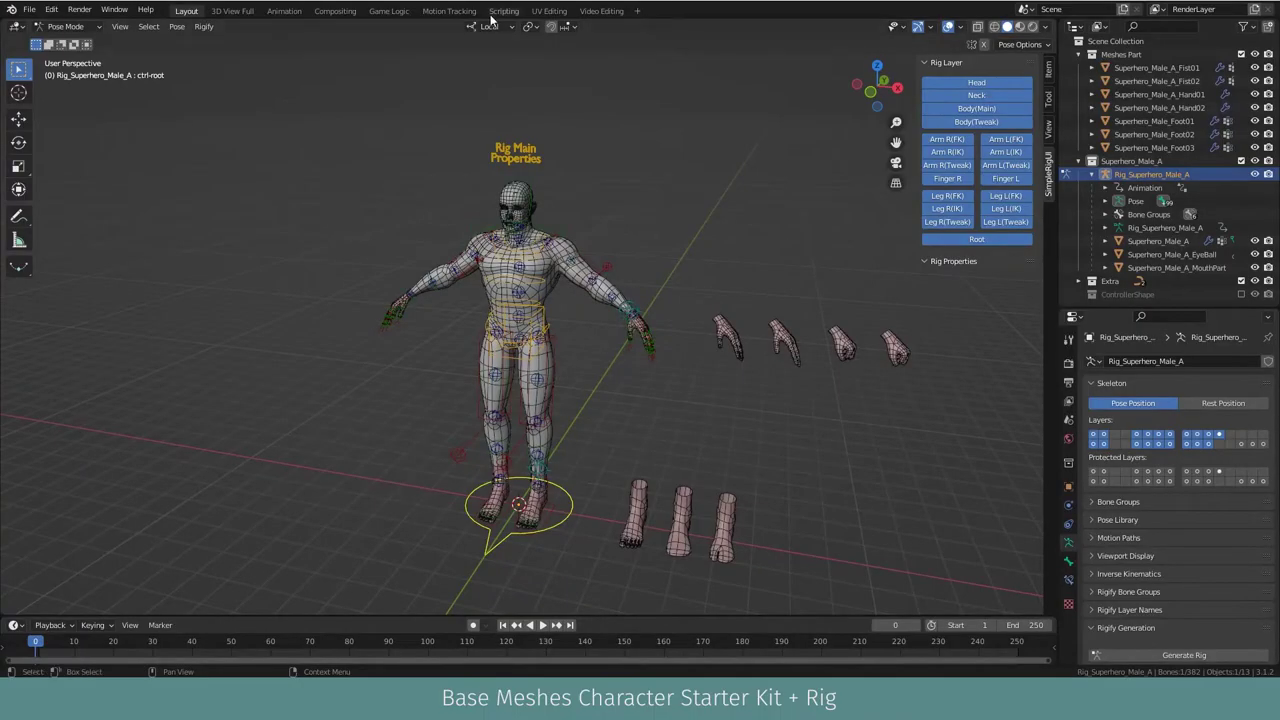
Step: Test-move the torso control, then undo the move
left_click(505, 12)
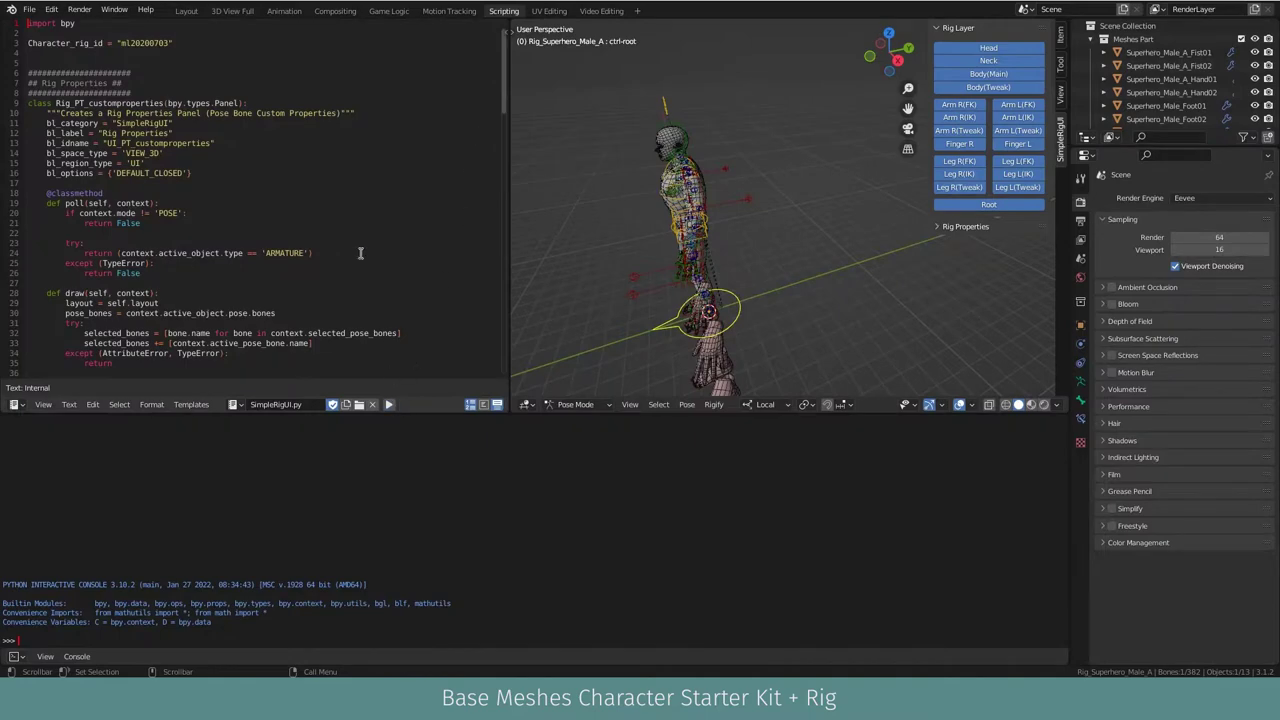
left_click(186, 11)
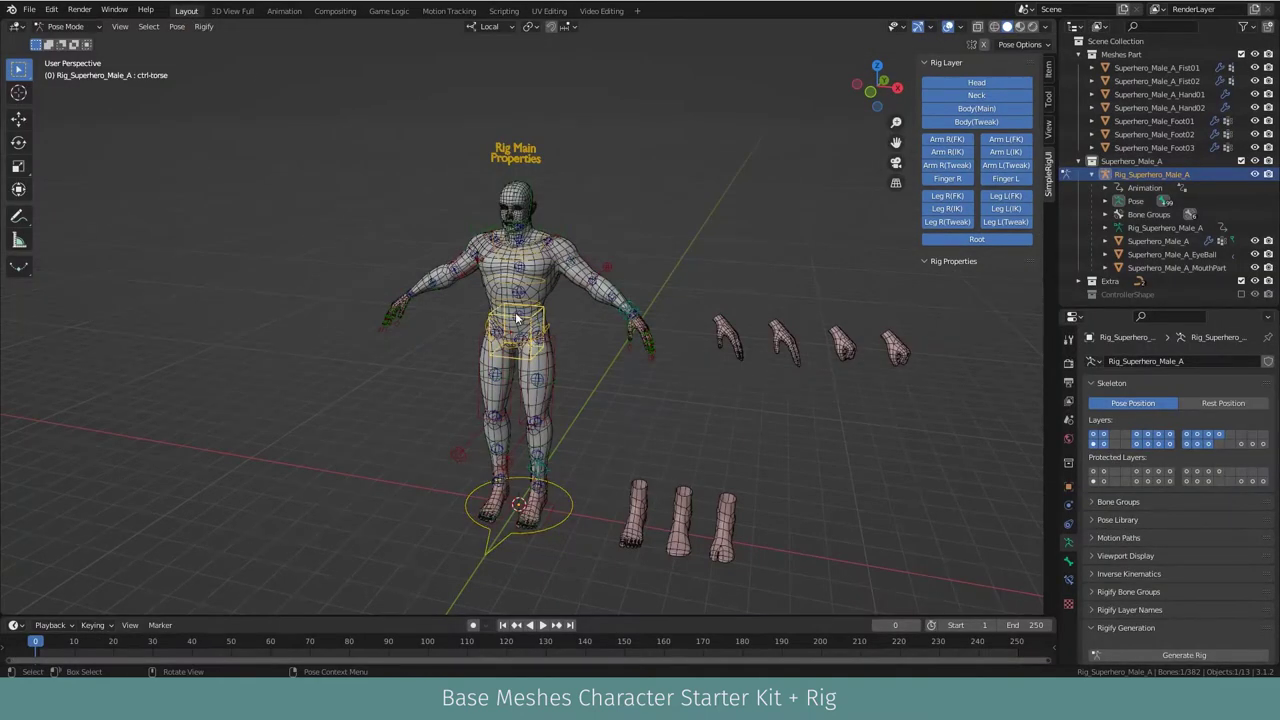
middle_click_drag(532, 316, 398, 231)
middle_click_drag(203, 147, 400, 250)
key("g")
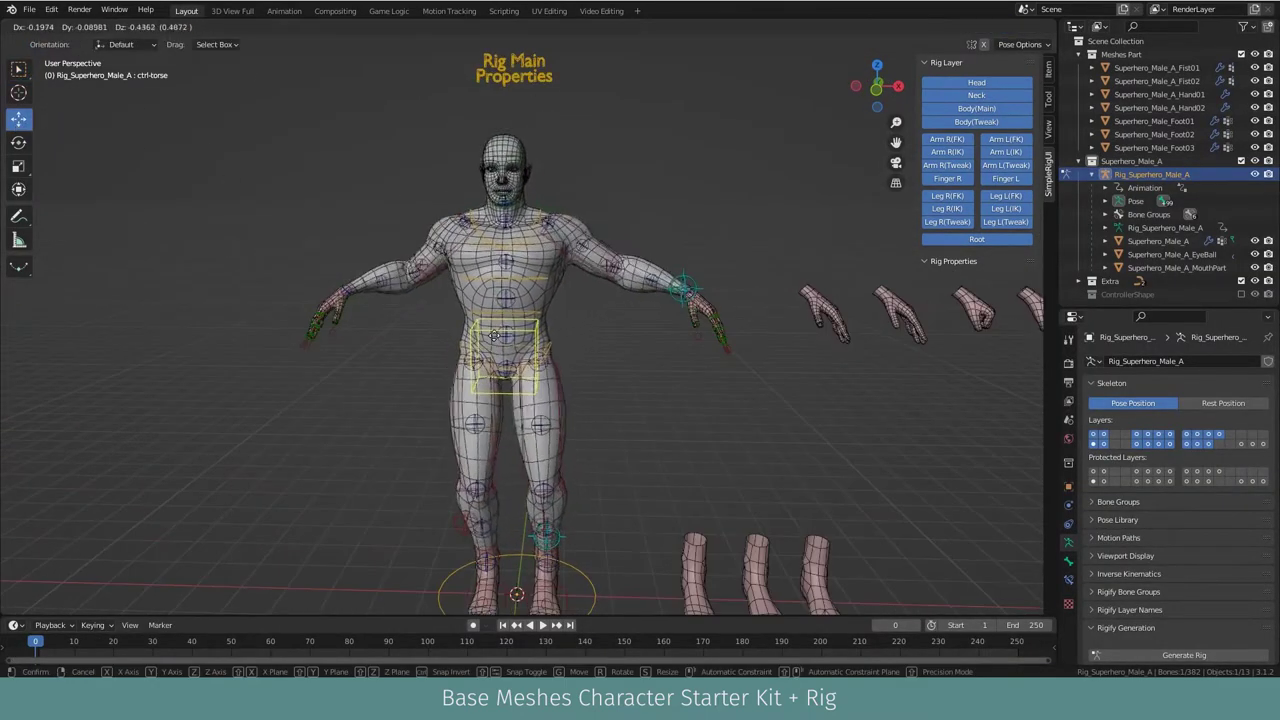
left_click(689, 322)
key("ctrl+z")
Step: Move the left hand IK control to a new position
left_click(683, 295)
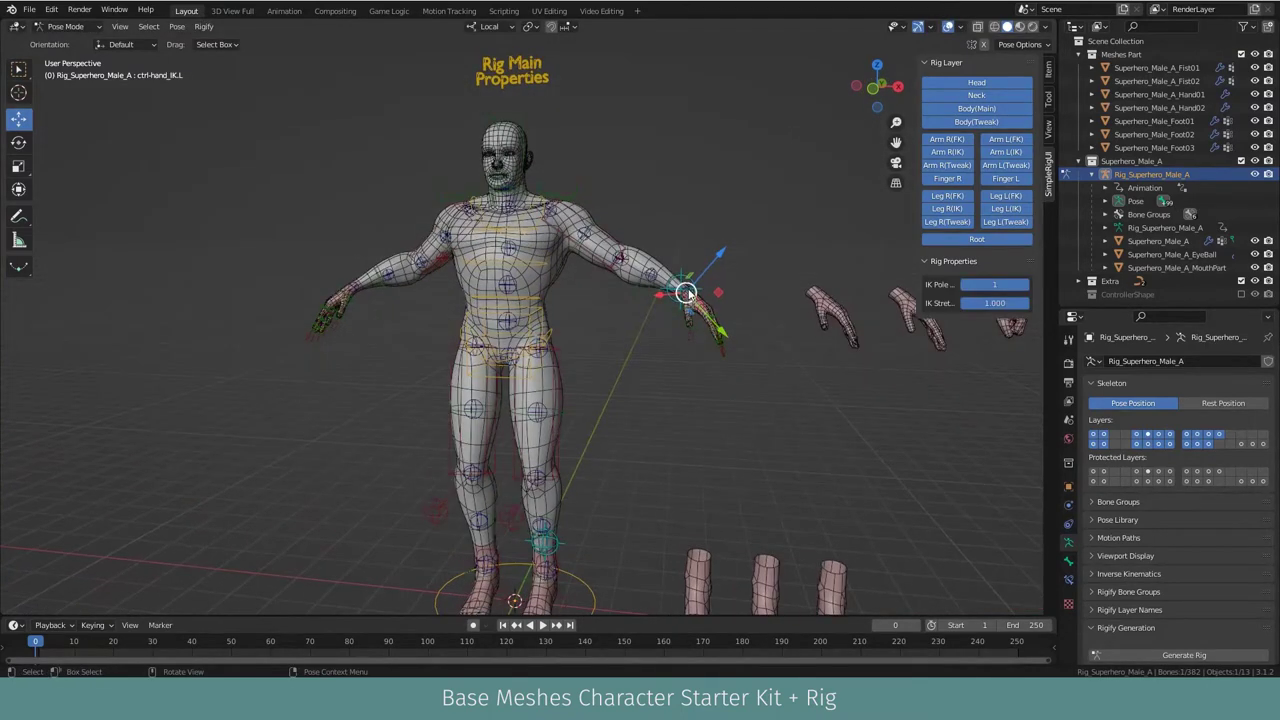
key("g")
left_click(645, 348)
mouse_move(645, 348)
middle_mouse_down()
mouse_move(560, 343)
mouse_move(85, 170)
middle_mouse_up()
Step: Rotate the chest control on its local X axis, then shift it along Z
left_click(560, 343)
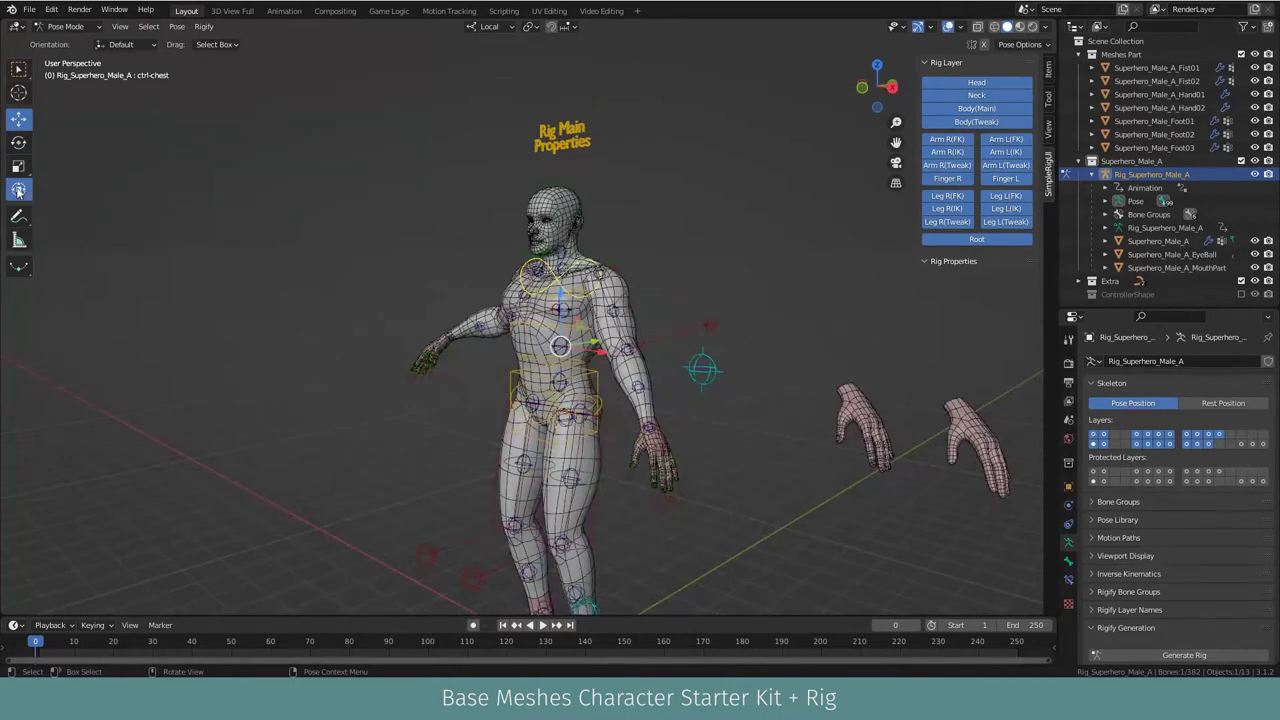
key("r")
key("x")
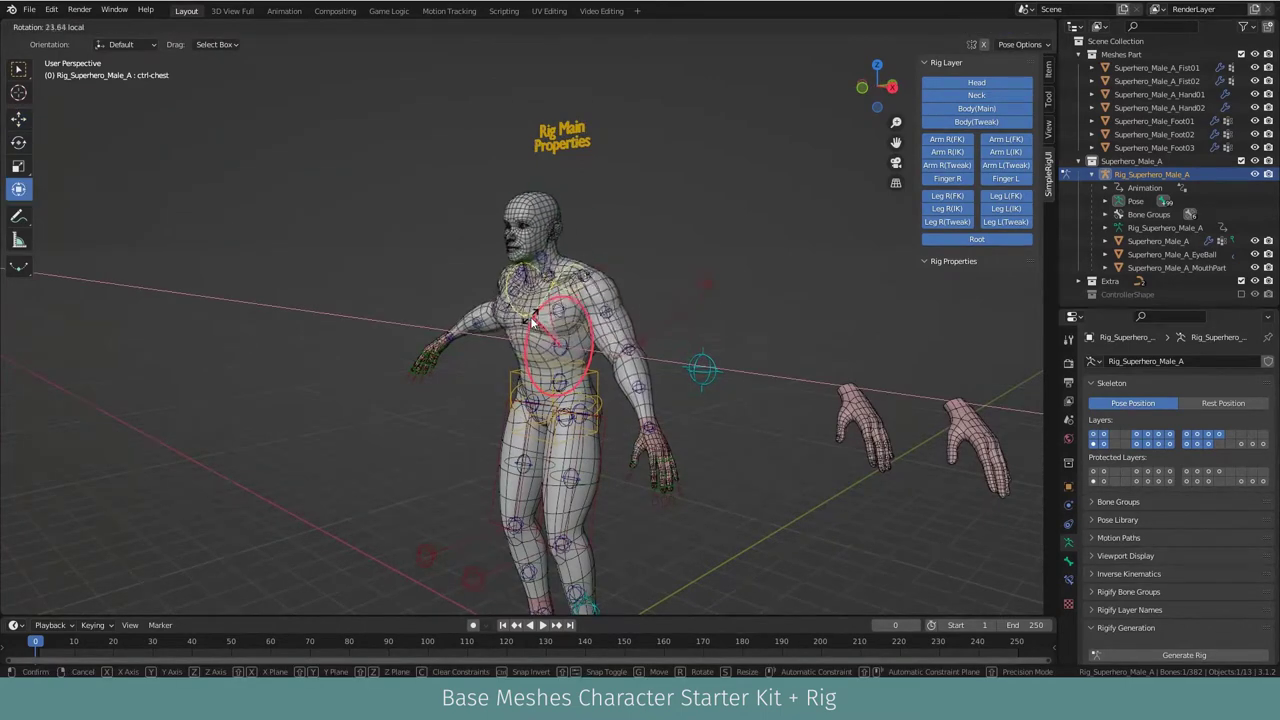
left_click(529, 318)
key("g")
key("z")
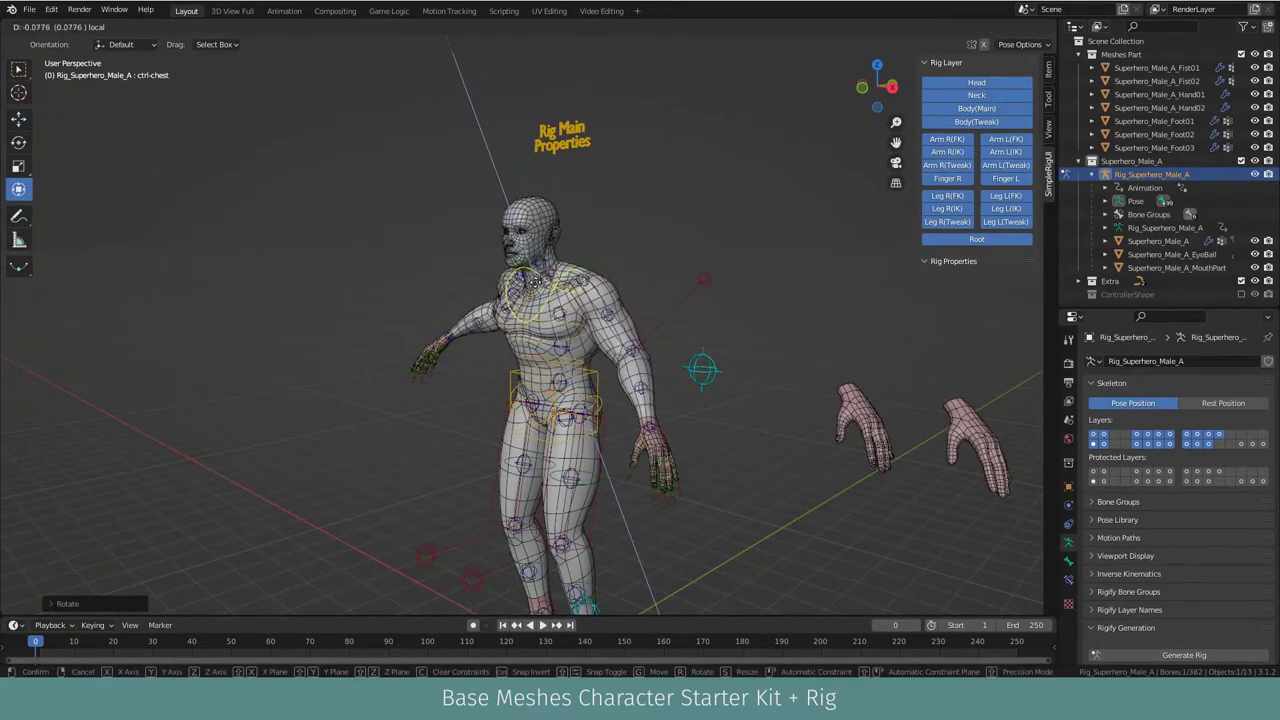
left_click(529, 290)
Step: Rotate the whole rig around Z from the root control under the feet
middle_click_drag(529, 290, 560, 500)
left_click(560, 515)
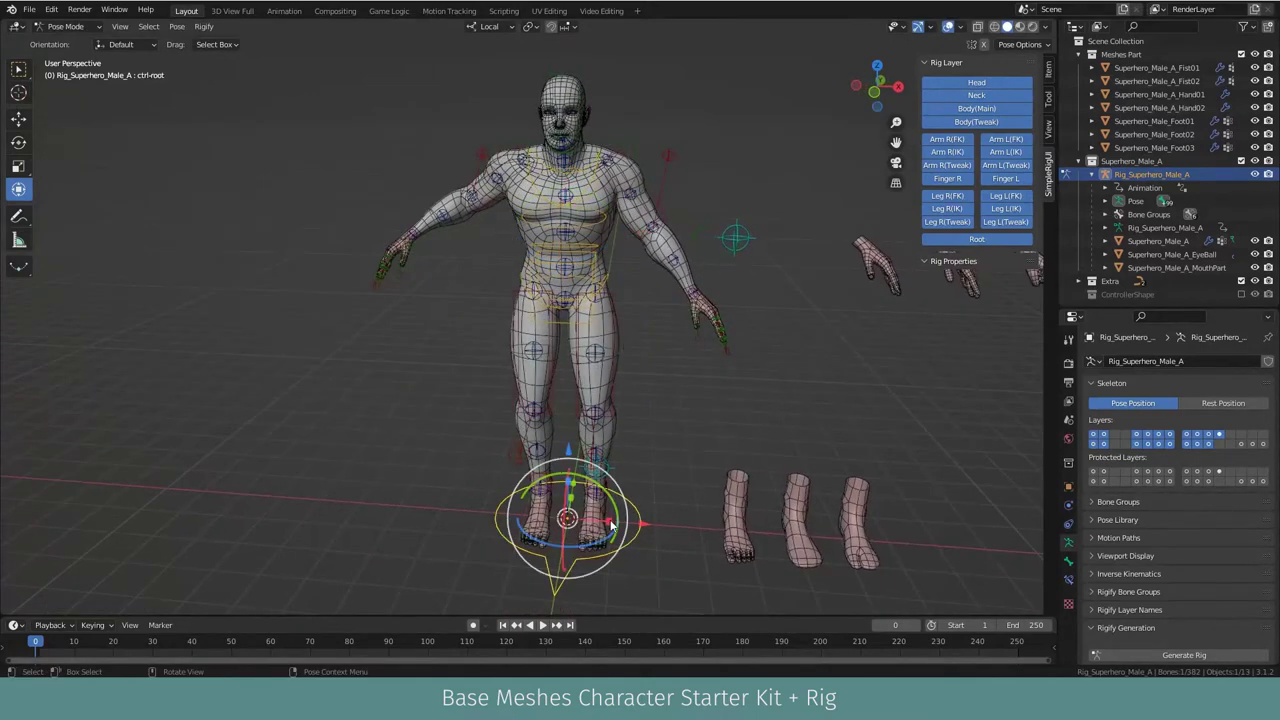
key("r")
key("z")
key("z")
left_click(611, 300)
Step: Rotate the left shoulder control
mouse_move(611, 300)
middle_mouse_down()
mouse_move(619, 228)
mouse_move(575, 205)
middle_mouse_up()
left_click(575, 205)
key("r")
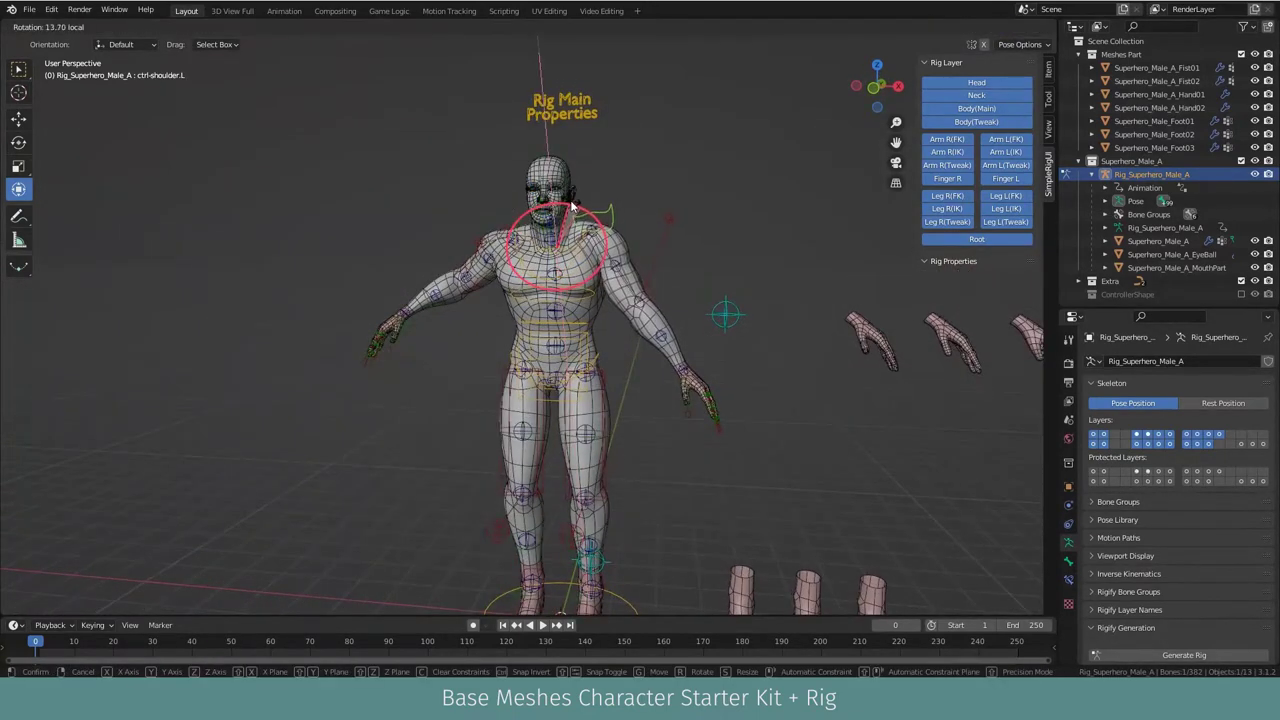
left_click(573, 205)
Step: Adjust the left arm's tweak controls, pulling the upper arm upward
left_click(686, 375)
left_click(673, 318)
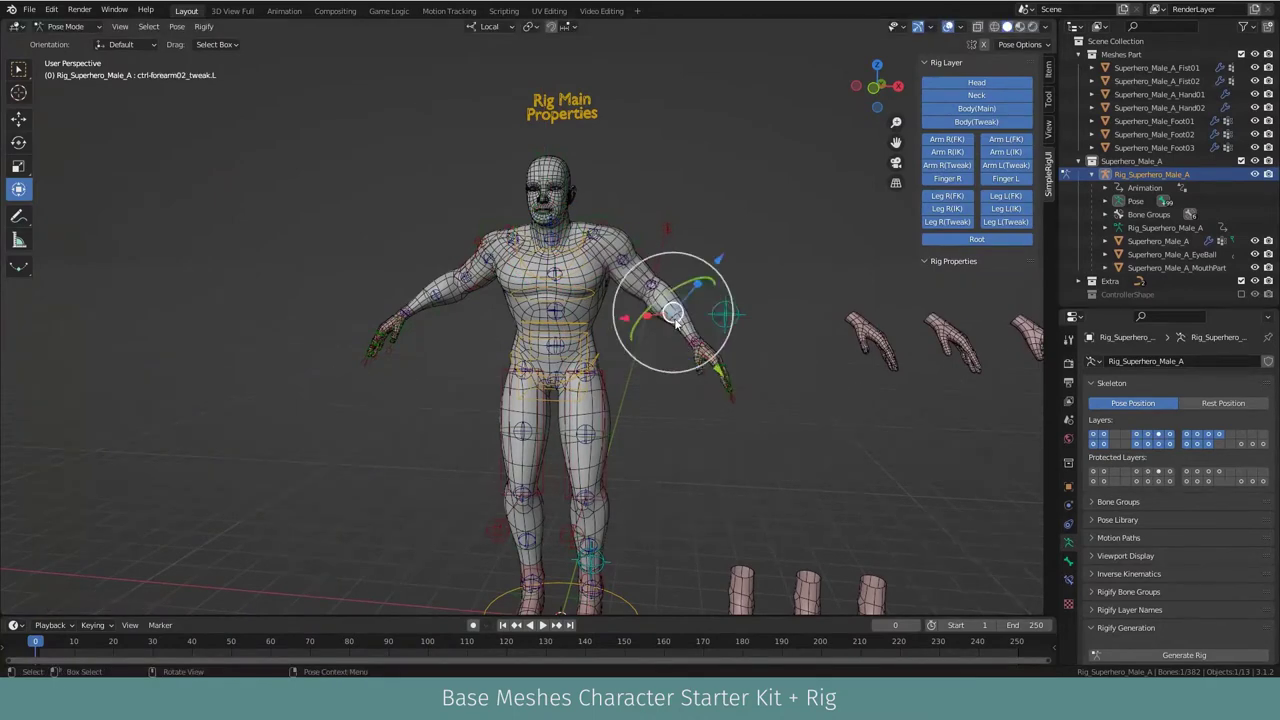
left_click(609, 229)
scroll(805, 224, "up", 4)
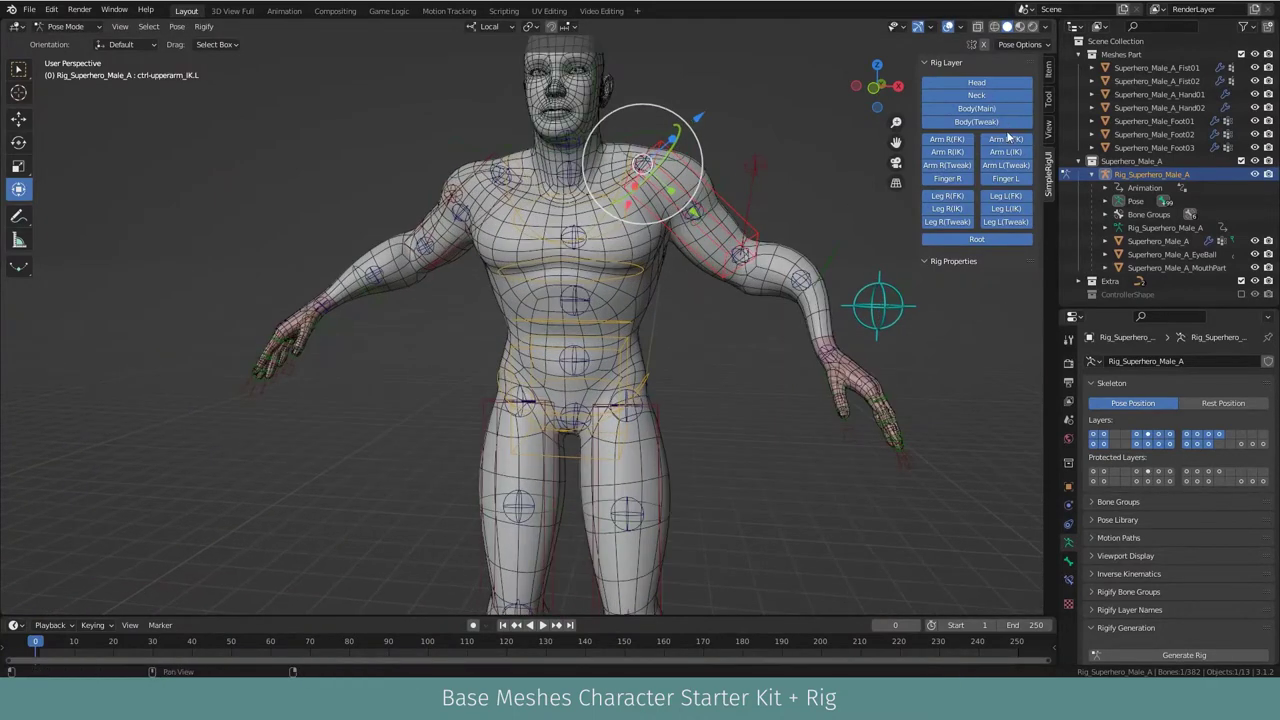
left_click_drag(748, 262, 645, 150)
left_click_drag(828, 356, 830, 350)
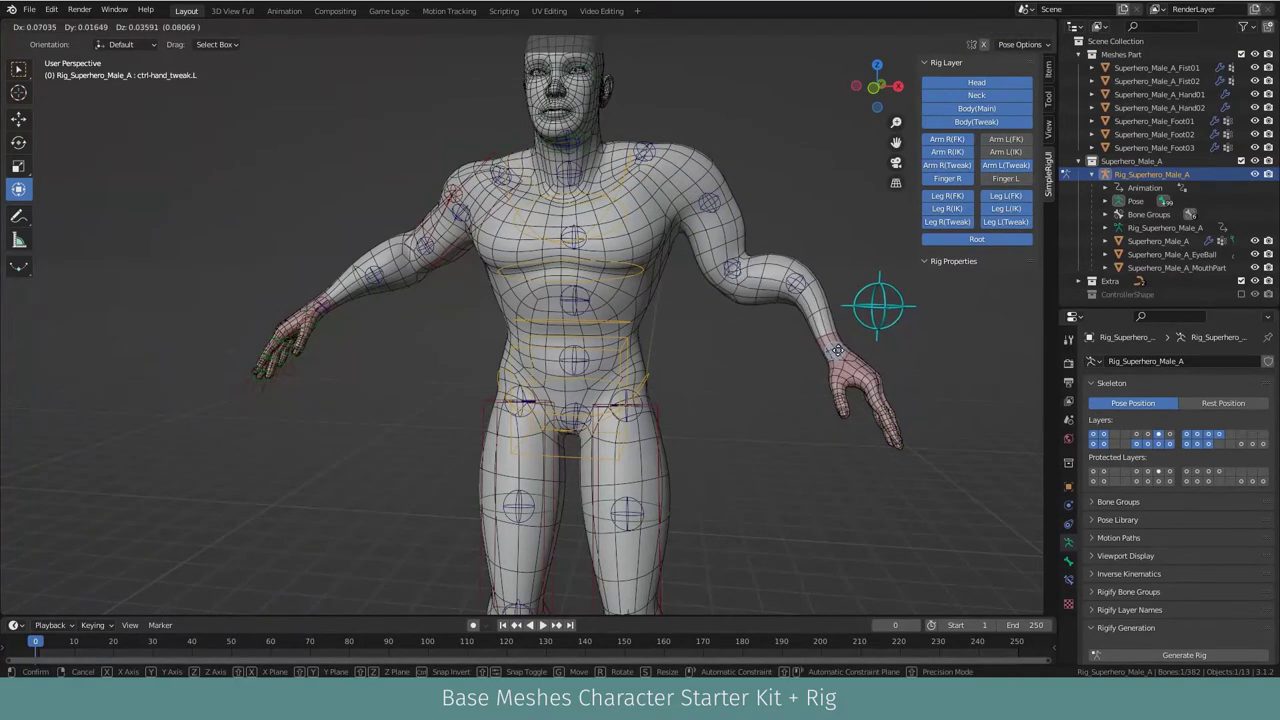
middle_click_drag(830, 350, 785, 352)
Step: Select all bones and clear their rotations and offsets back to the rest pose
key("a")
key("alt+g")
key("alt+r")
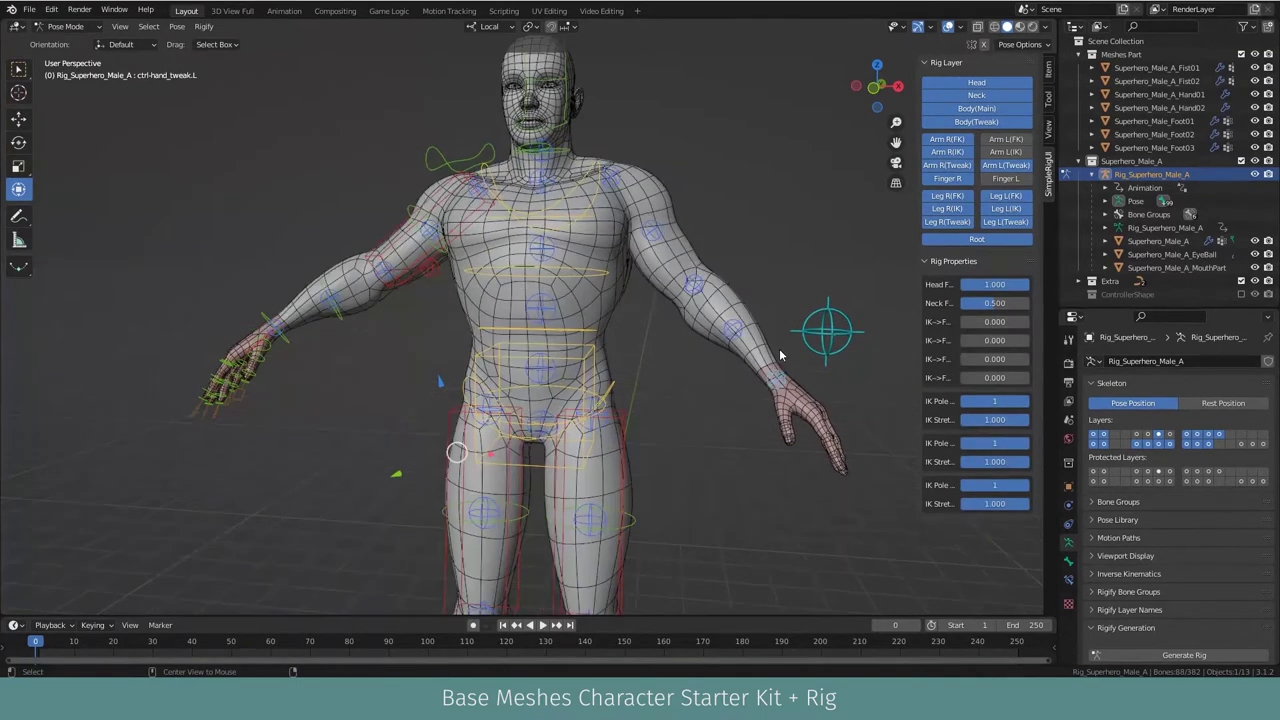
Step: Show the Finger L controls and rotate the left hand IK control around X
left_click(737, 294)
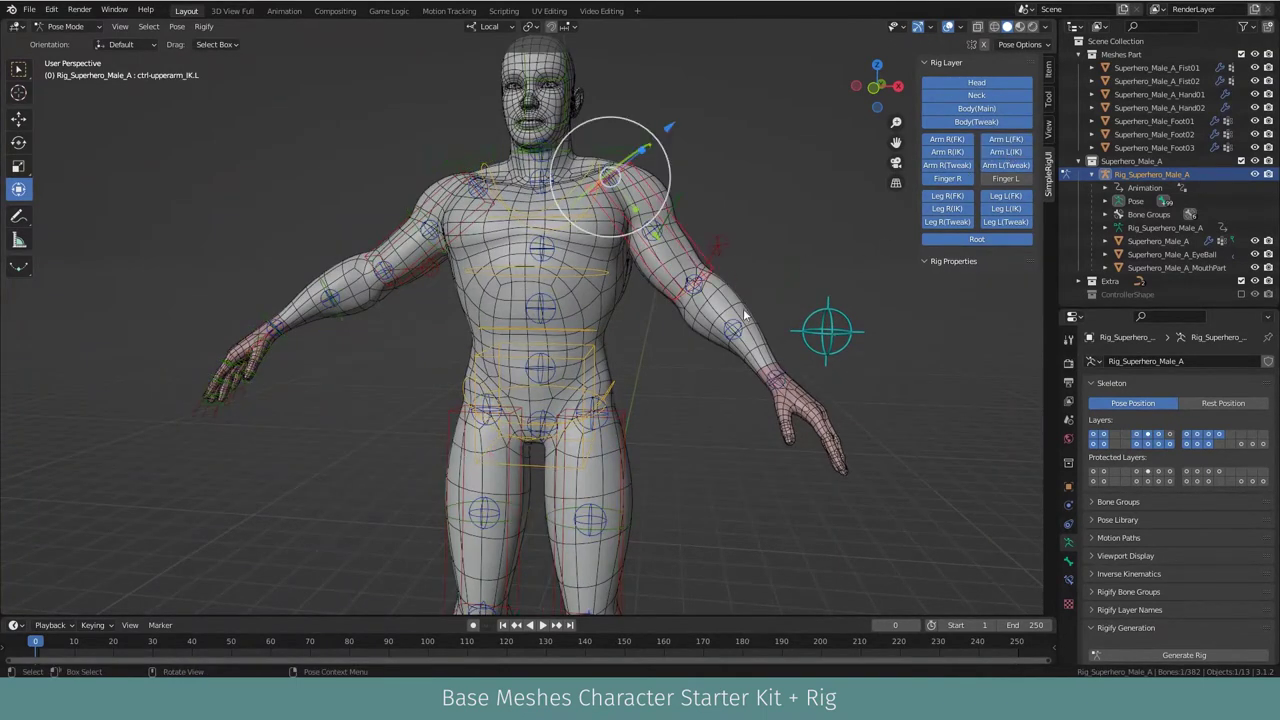
left_click(1000, 180)
left_click(829, 340)
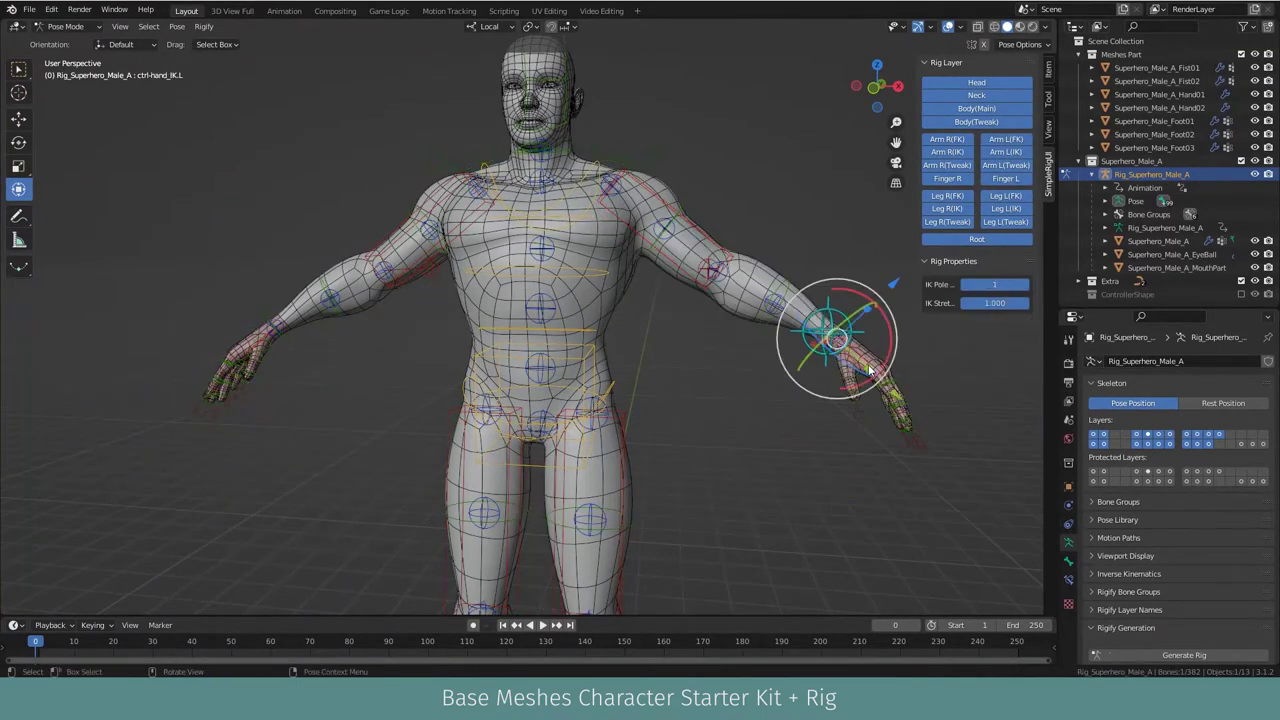
middle_click_drag(829, 340, 701, 312)
left_click_drag(701, 312, 690, 350)
middle_click_drag(690, 350, 521, 356)
scroll(521, 356, "up", 3)
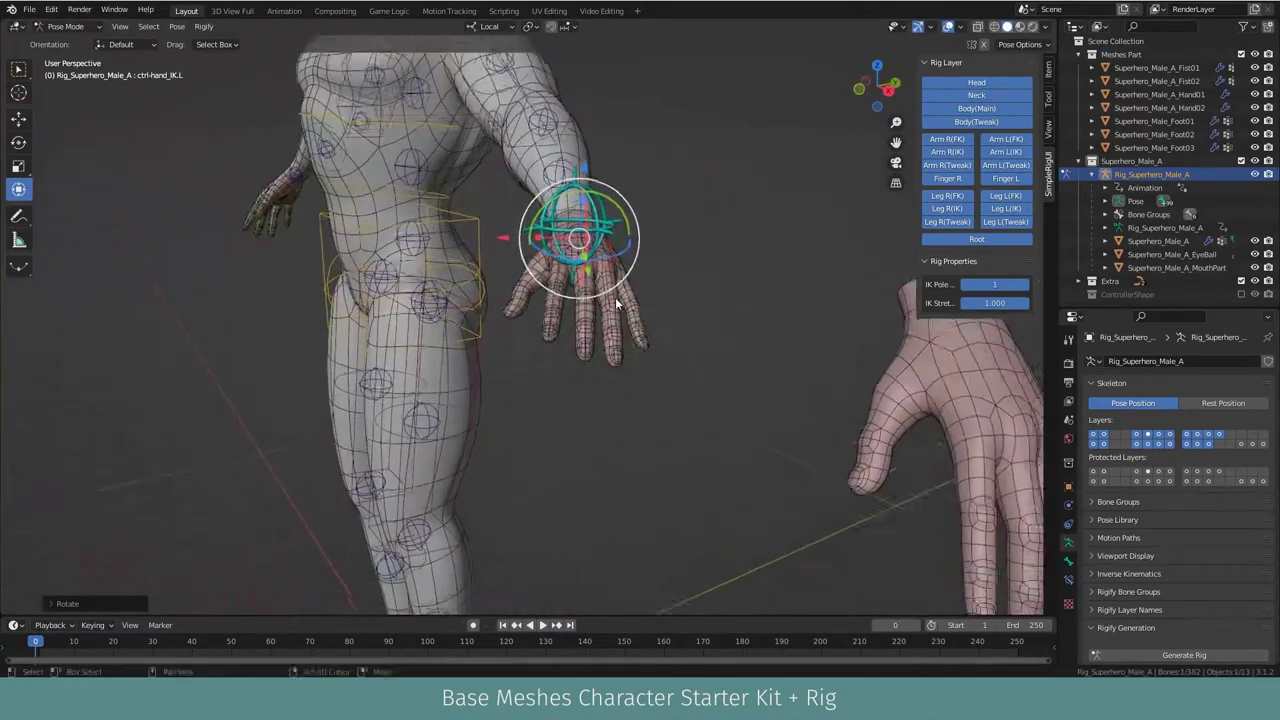
Step: Curl the left thumb by scaling its thumb master control
scroll(521, 356, "down", 2)
left_click(535, 351)
key("s")
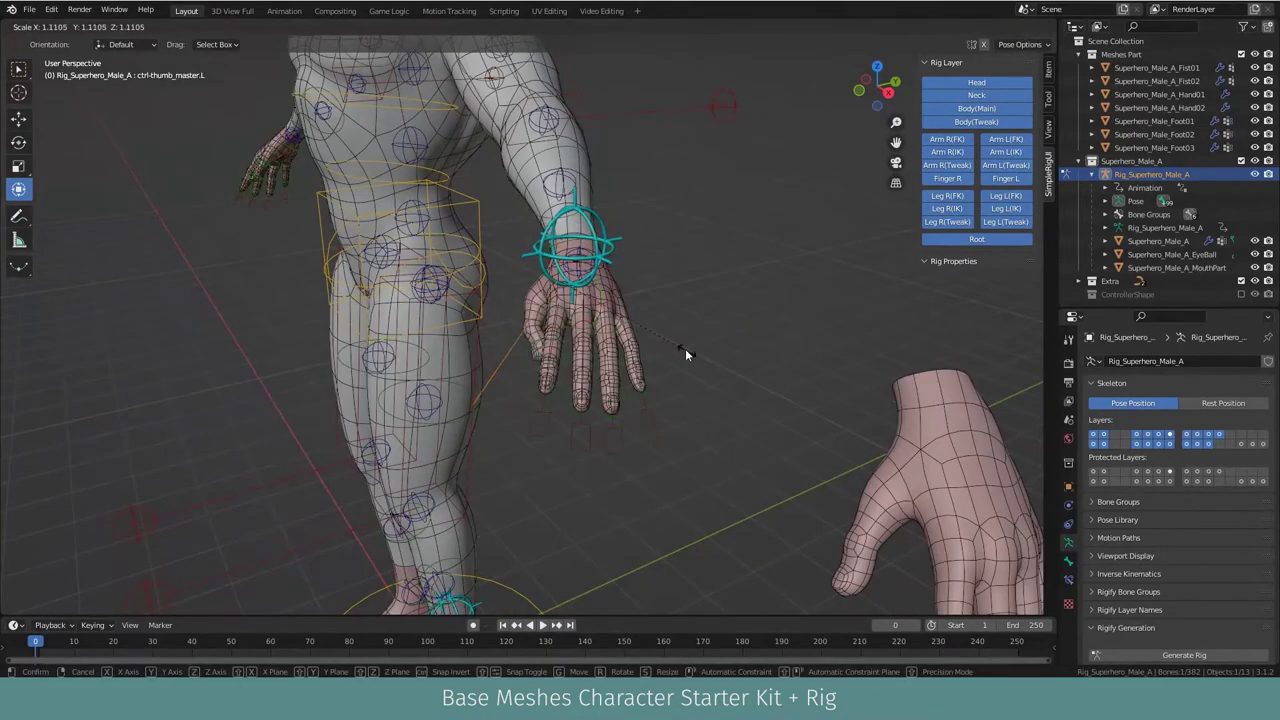
left_click(660, 332)
Step: Curl the left fingers by scaling the pinky master control
left_click(582, 437)
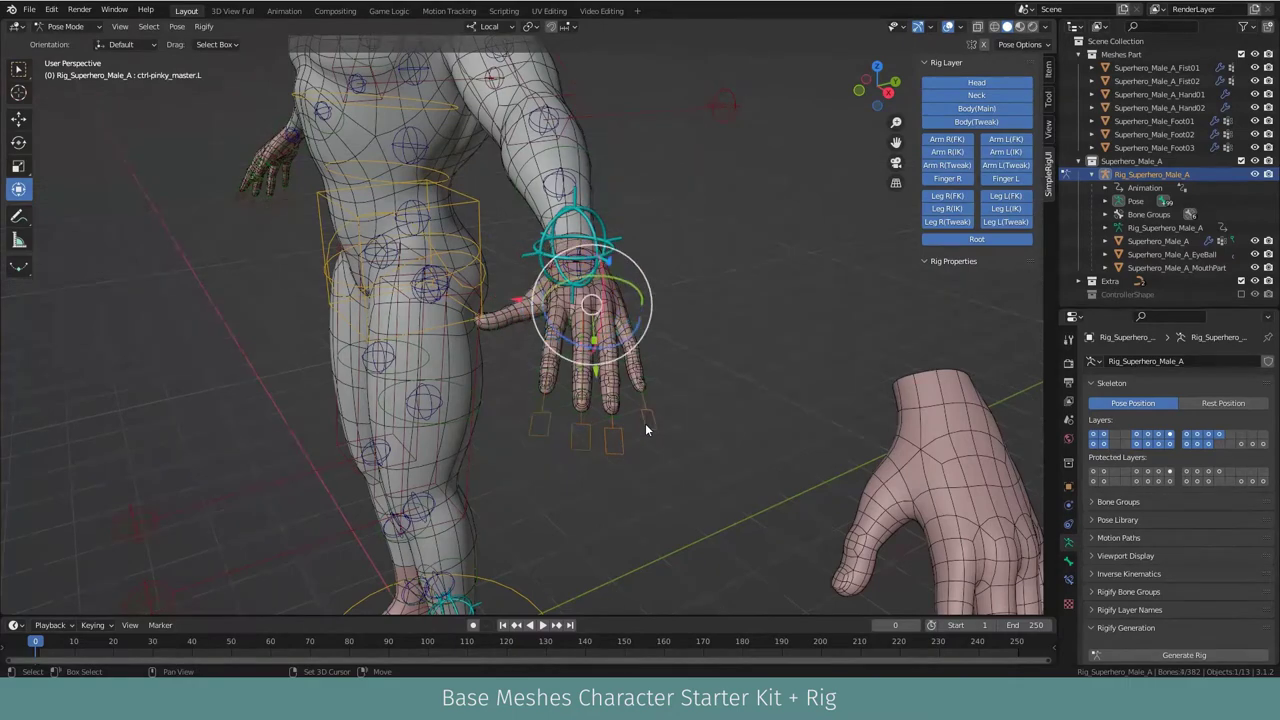
key("shift+s")
left_click(645, 502)
middle_click_drag(647, 502, 791, 335)
key("s")
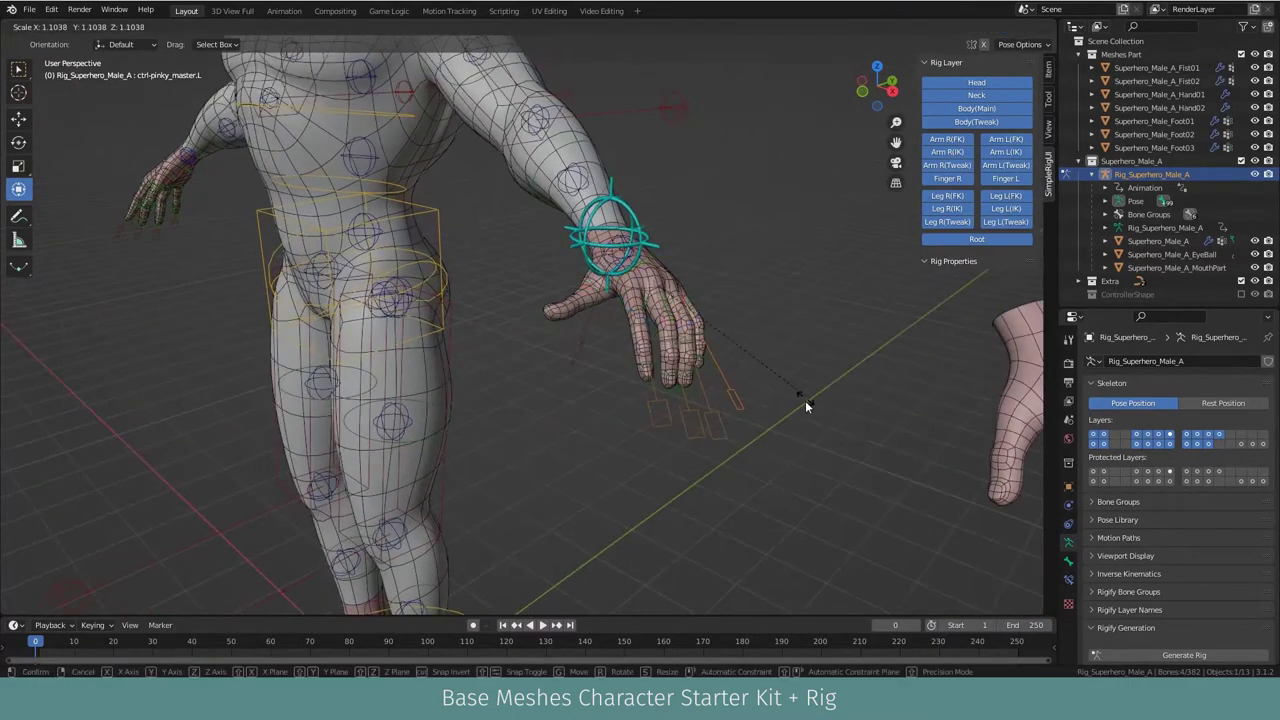
left_click(792, 426)
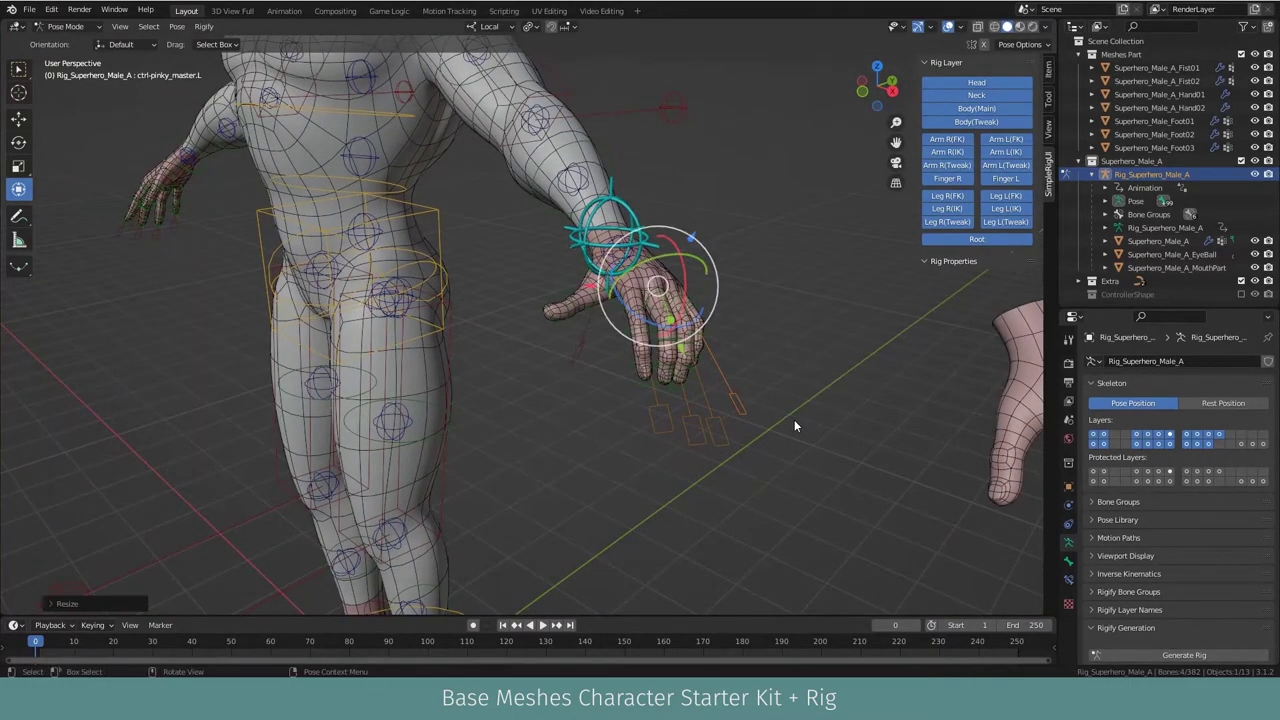
Step: Orbit and zoom the view from the curled hand down to the feet
middle_click_drag(794, 419, 748, 335)
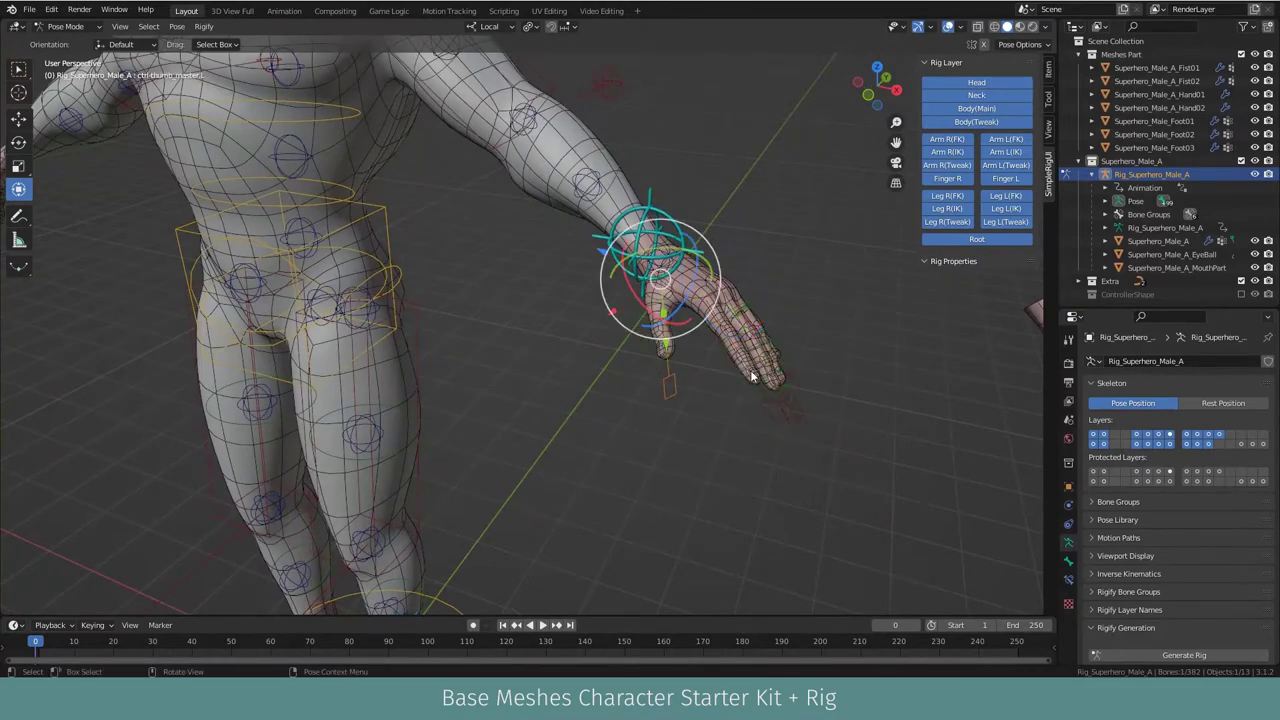
scroll(752, 376, "down", 3)
middle_click_drag(693, 266, 686, 301)
scroll(665, 467, "up", 3)
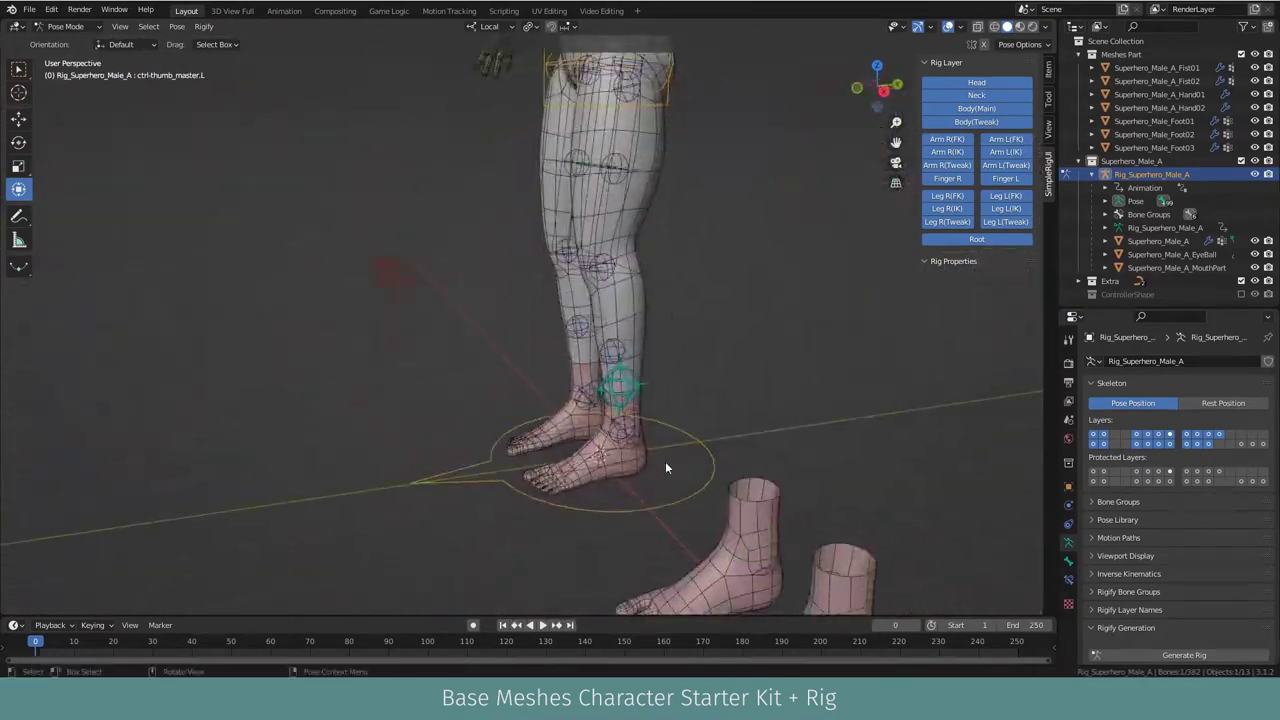
Step: Lift the left foot IK control and tilt the raised foot
left_click(665, 467)
middle_click_drag(665, 467, 640, 450)
key("g")
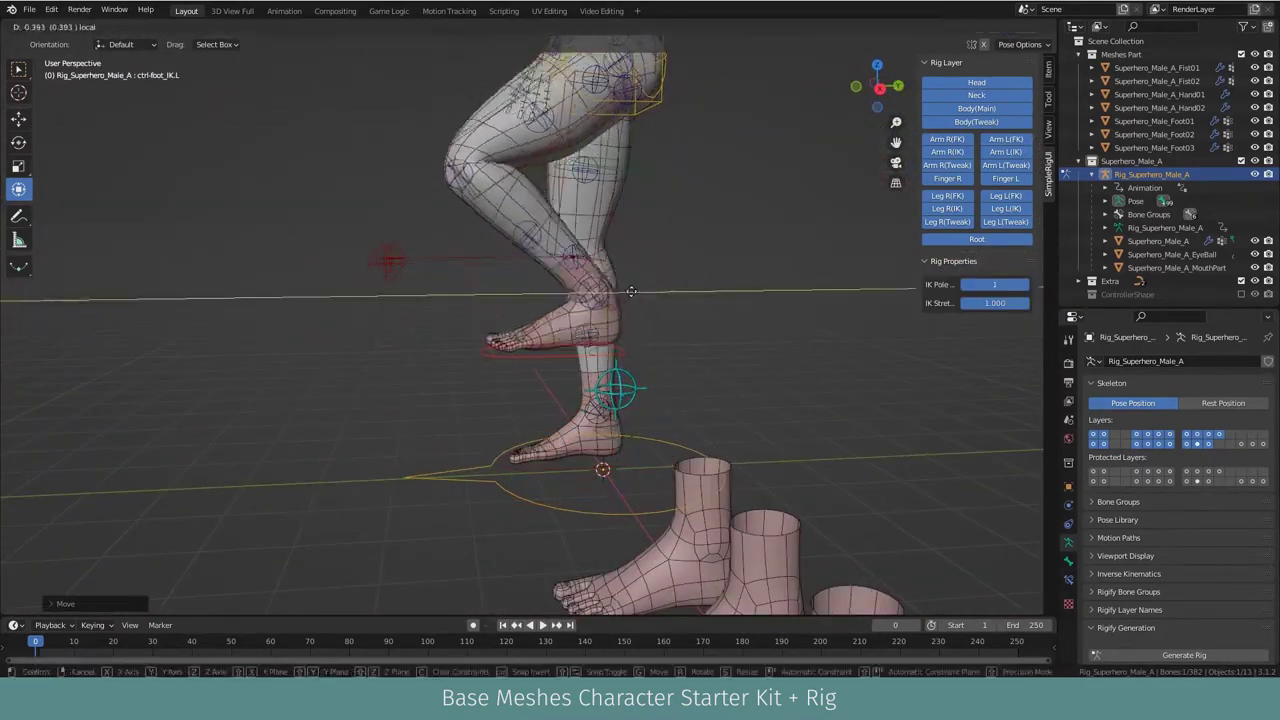
key("r")
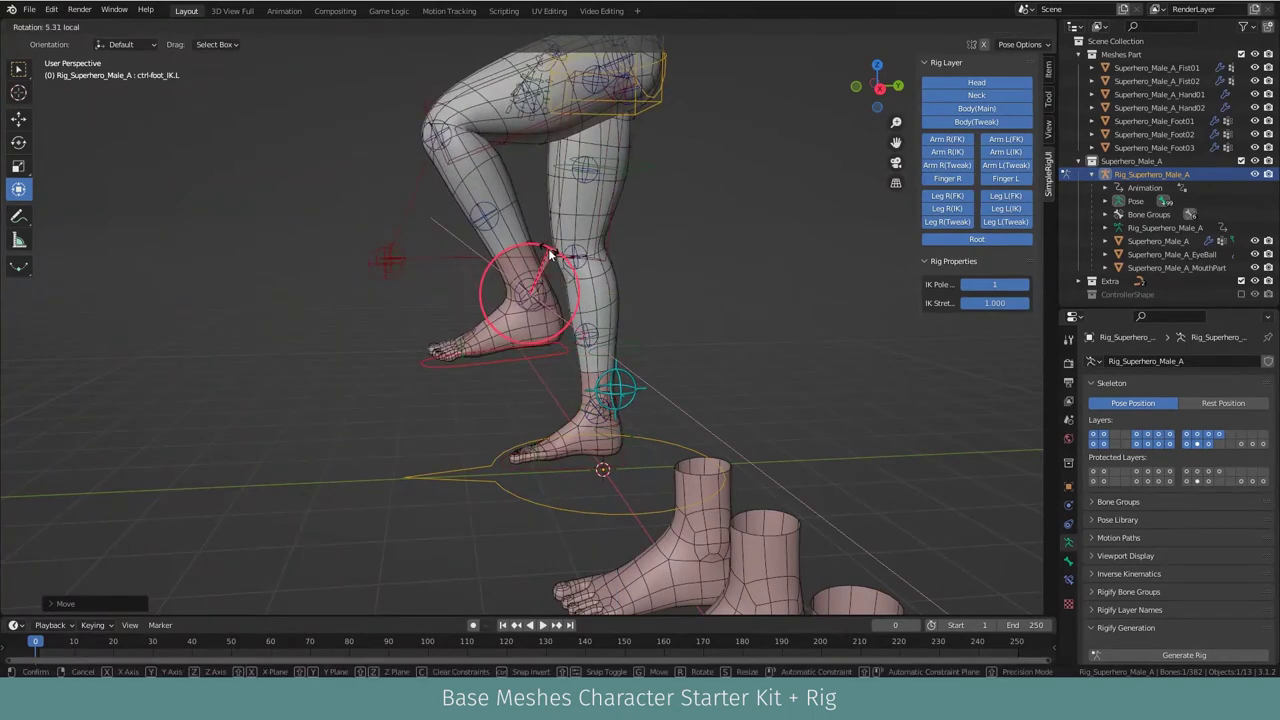
left_click(549, 255)
left_click_drag(555, 255, 418, 287)
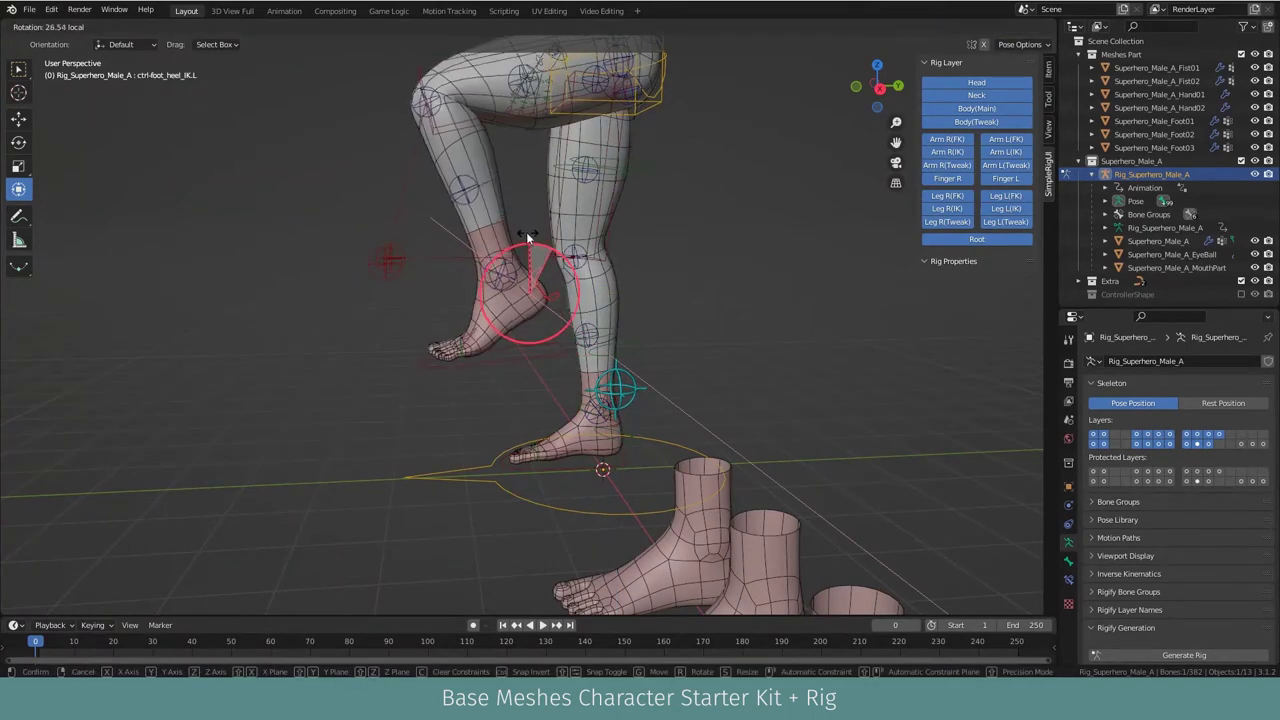
middle_click_drag(418, 287, 595, 339)
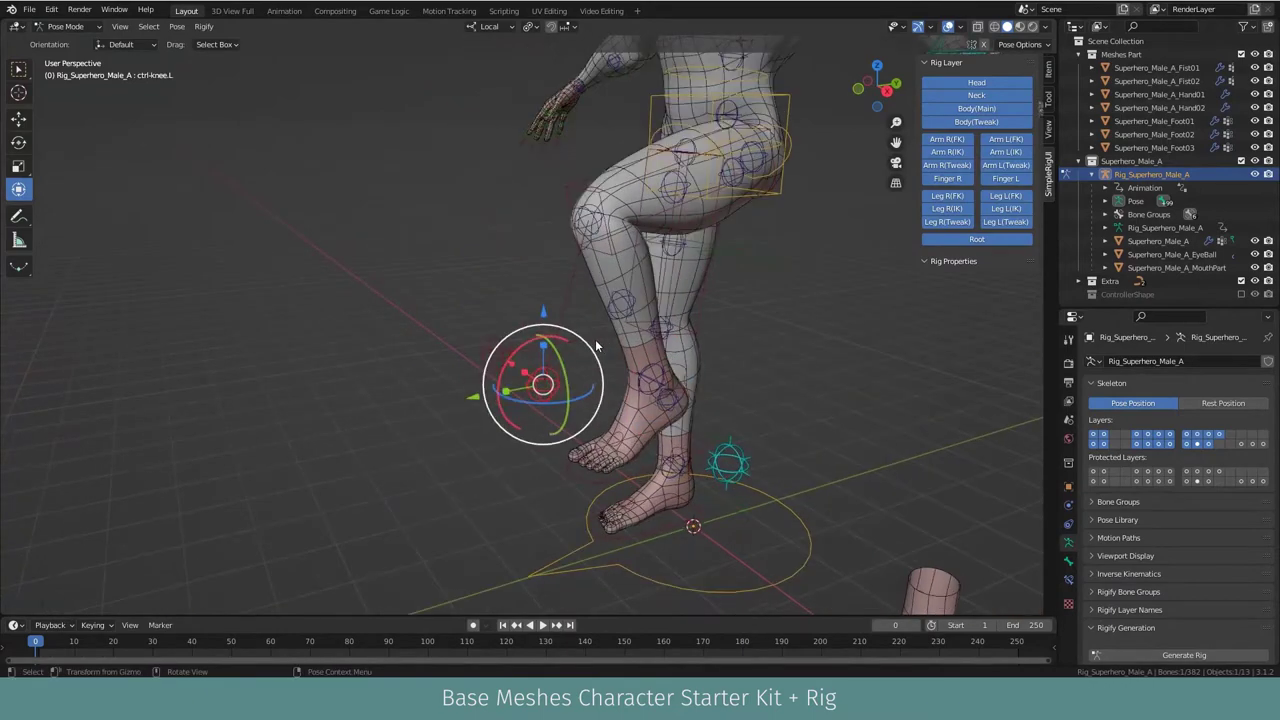
Step: Reposition the left knee pole target to reshape the bent leg
left_click(485, 347)
key("g")
left_click(410, 183)
middle_click_drag(410, 183, 619, 235)
left_click_drag(619, 235, 588, 252)
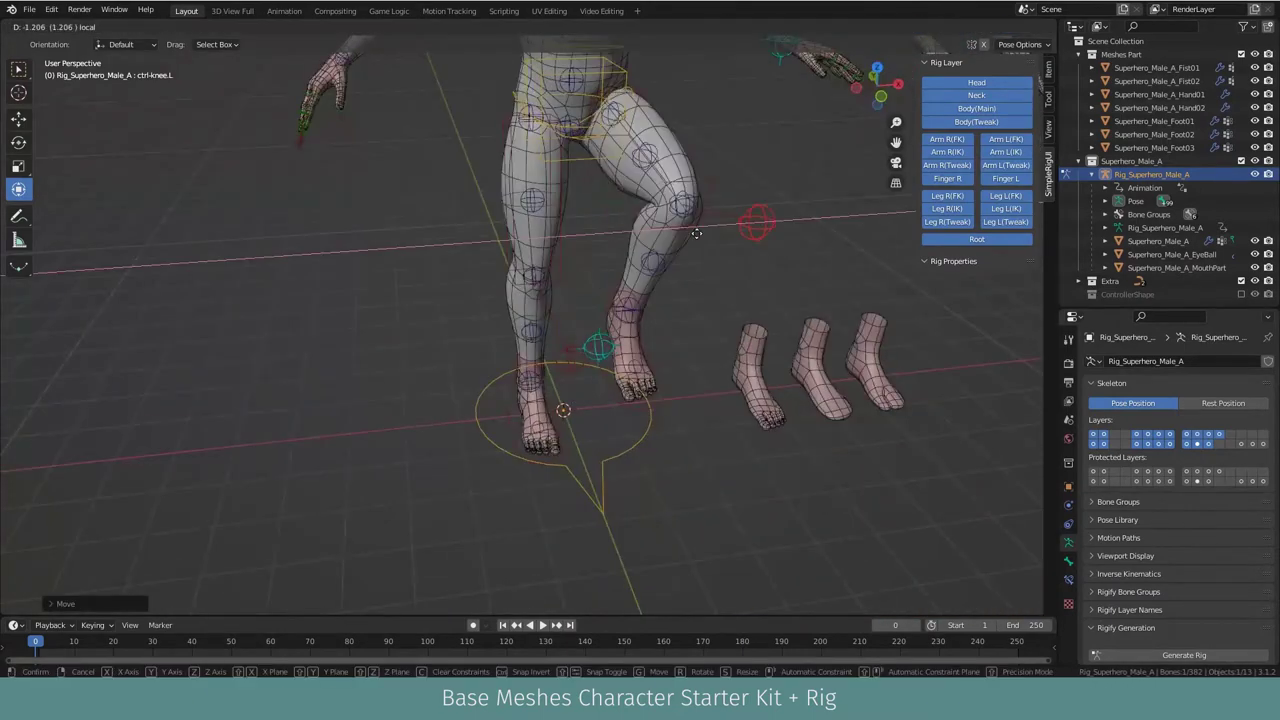
scroll(588, 252, "up", 2)
scroll(588, 251, "down", 5)
mouse_move(622, 362)
middle_mouse_down()
mouse_move(632, 327)
mouse_move(600, 290)
middle_mouse_up()
left_click(632, 327)
Step: Lower the torso control into a crouch
key("g")
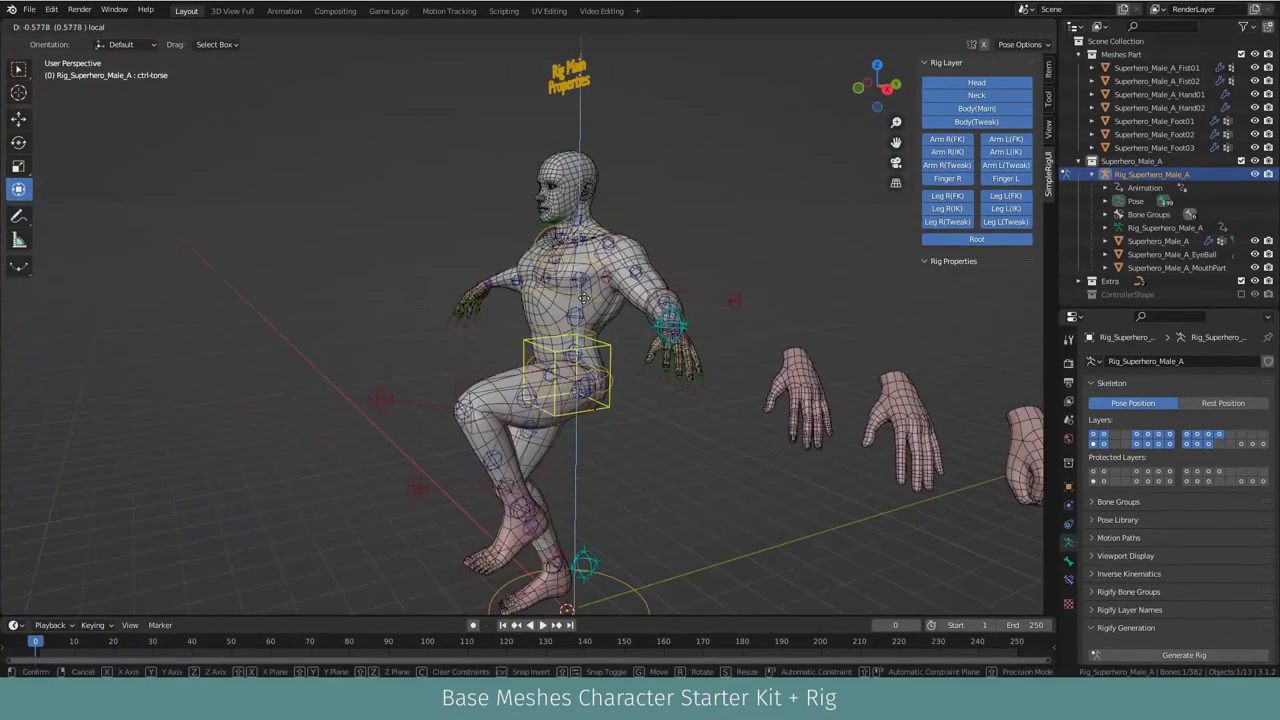
left_click(606, 243)
scroll(625, 354, "up", 5)
Step: Tilt the head control upward with a free rotation
left_click(644, 253)
scroll(694, 318, "up", 2)
scroll(812, 293, "up", 2)
mouse_move(812, 293)
middle_mouse_down()
mouse_move(790, 288)
mouse_move(649, 365)
mouse_move(648, 350)
middle_mouse_up()
key("r")
key("r")
left_click(730, 276)
Step: Open the mouth by rotating the jaw control on its local X axis
left_click(649, 365)
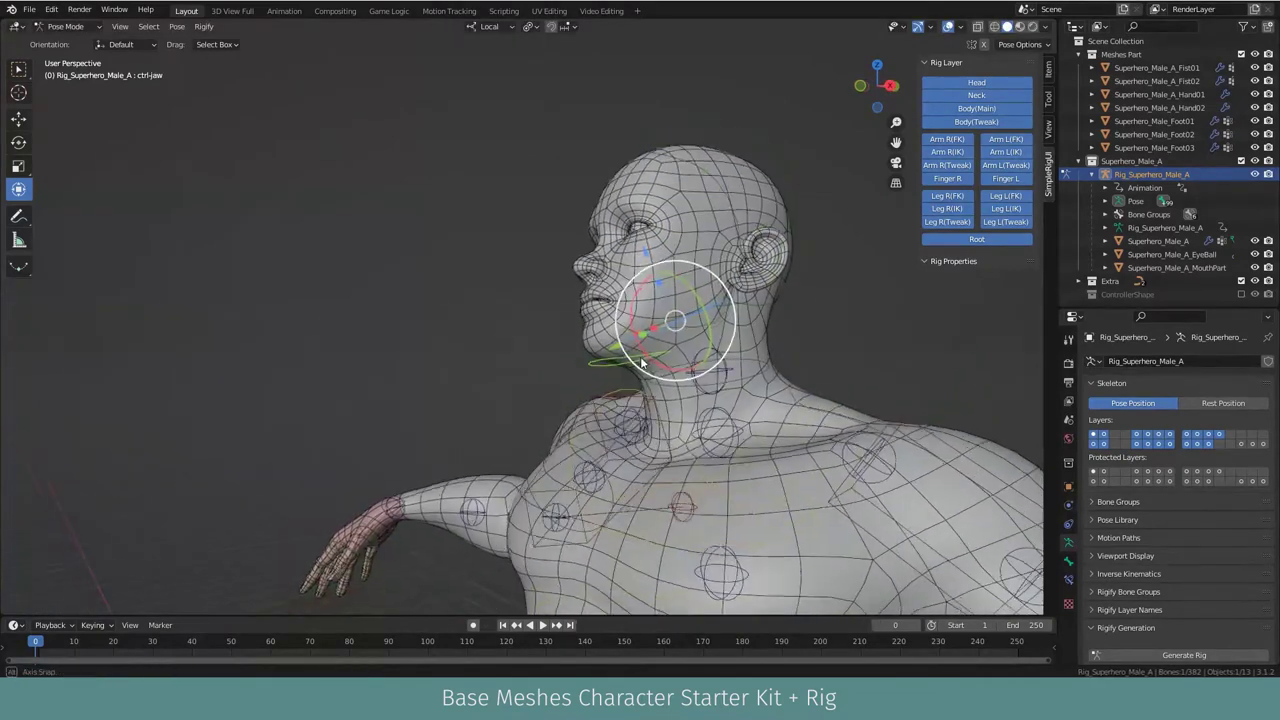
key("r")
key("x")
key("x")
left_click(653, 360)
Step: Shift the upper and lower neck tweak controls along local Y, then select Rig Main Properties
left_click(700, 370)
key("g")
key("y")
key("y")
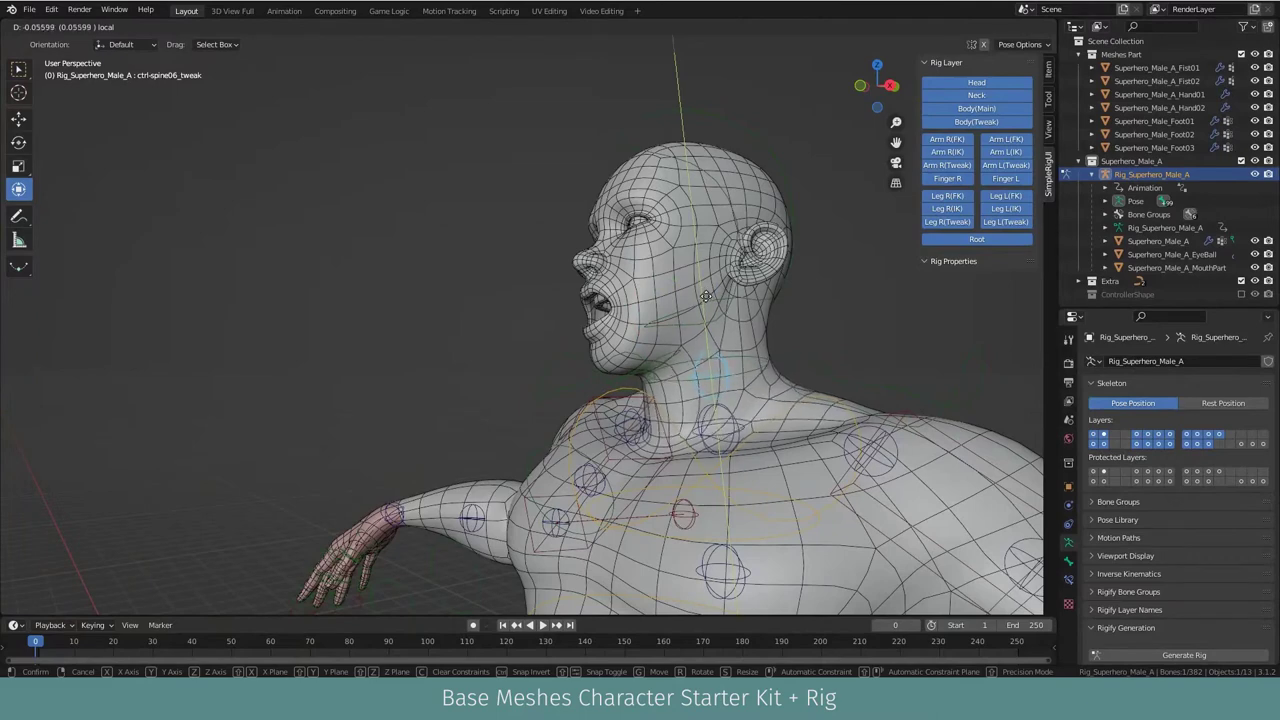
left_click(755, 366)
middle_click_drag(717, 370, 710, 372)
left_click(710, 372)
key("g")
key("y")
key("y")
left_click(705, 335)
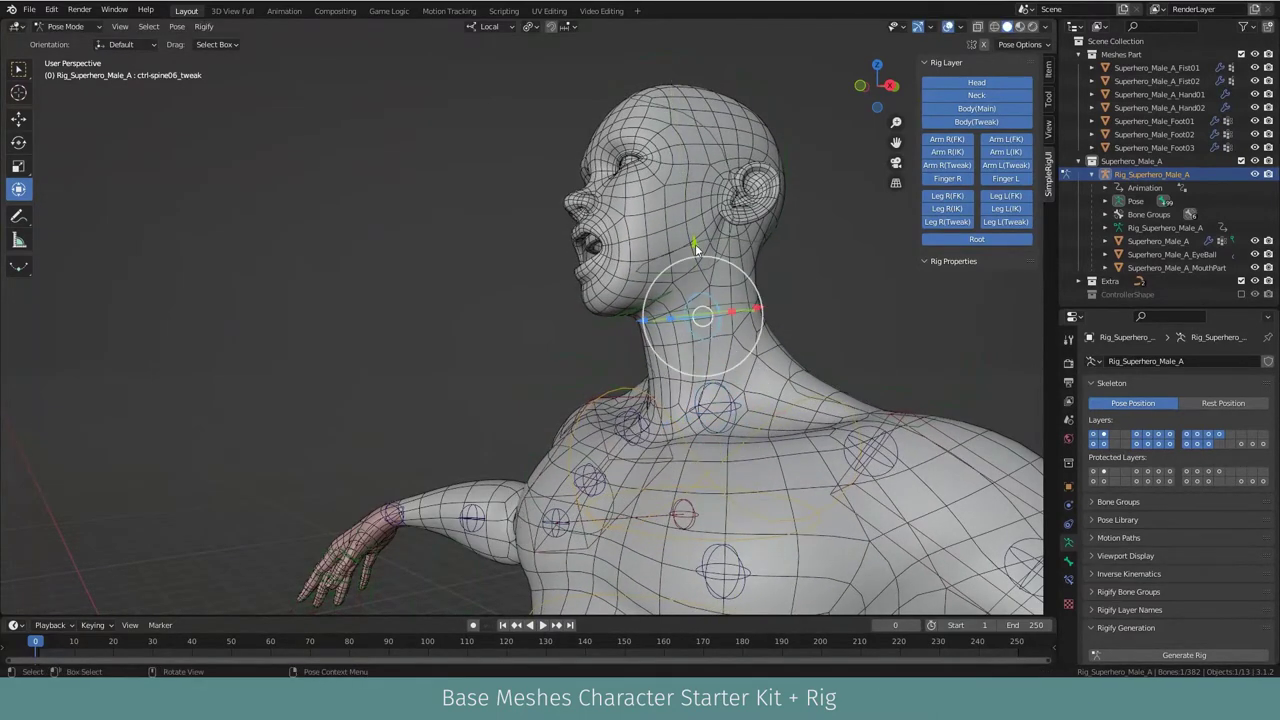
mouse_move(696, 248)
middle_mouse_down()
mouse_move(703, 369)
mouse_move(688, 383)
mouse_move(701, 385)
mouse_move(668, 170)
middle_mouse_up()
left_click(652, 124)
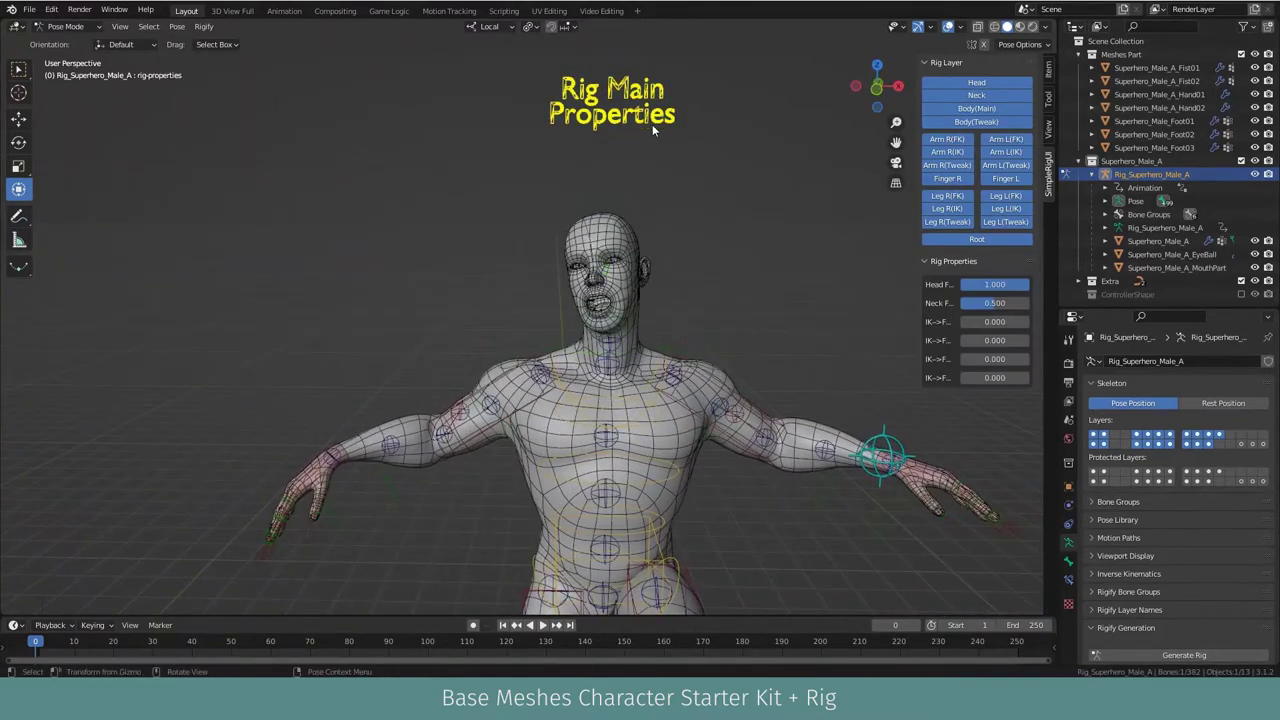
Step: Set IK->FK to 1.000 for Arm R, Arm L and Leg L
scroll(652, 124, "up", 2)
left_click_drag(918, 254, 800, 250)
left_click_drag(906, 321, 1010, 321)
left_click_drag(906, 340, 1010, 340)
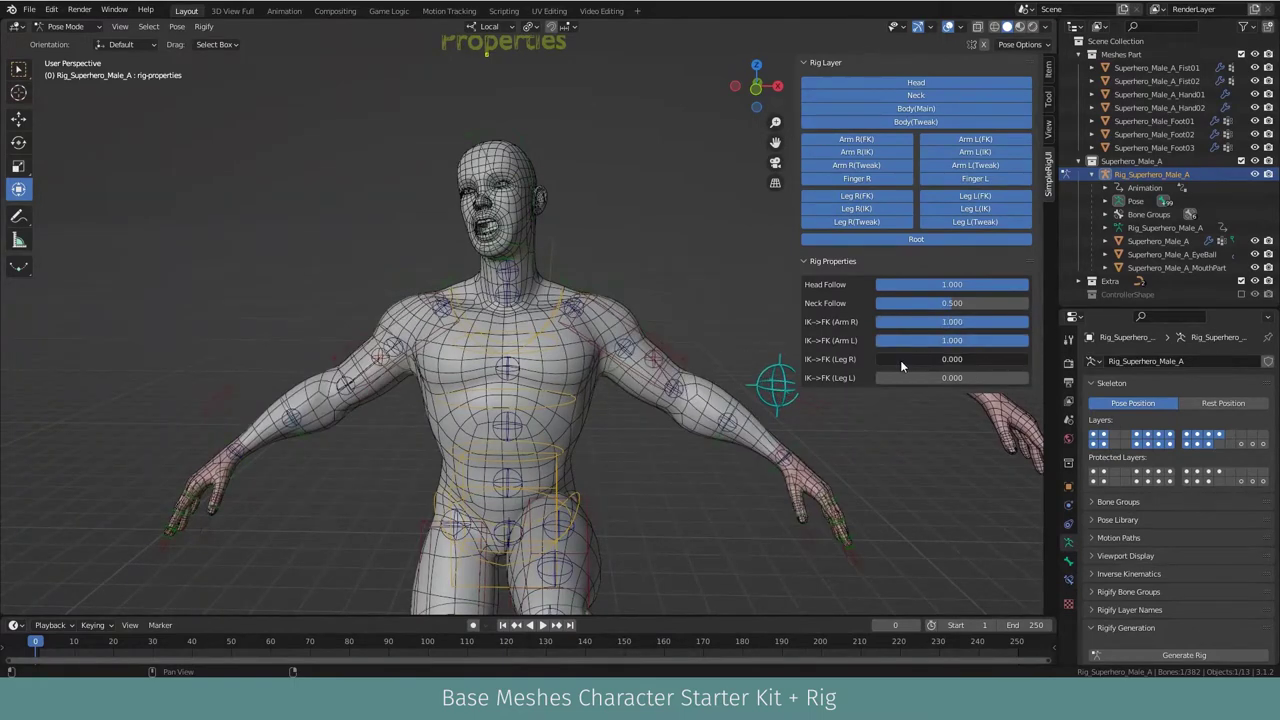
left_click_drag(906, 378, 1010, 378)
Step: Swing the left leg forward by rotating the left thigh FK control
mouse_move(650, 430)
middle_mouse_down("shift")
mouse_move(620, 238)
mouse_move(560, 426)
mouse_move(535, 440)
mouse_move(591, 390)
middle_mouse_up("shift")
left_click(610, 269)
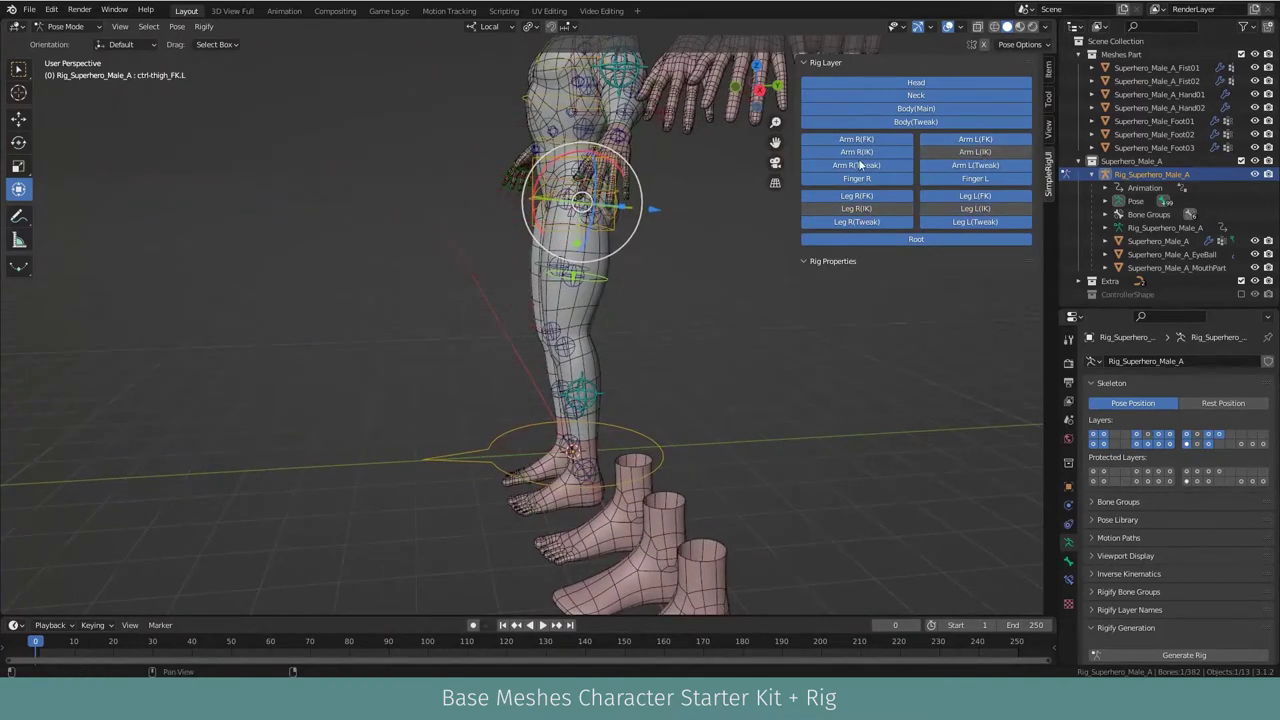
scroll(650, 366, "down", 3)
middle_click_drag(650, 366, 621, 259)
scroll(621, 259, "up", 3)
left_click_drag(540, 225, 500, 236)
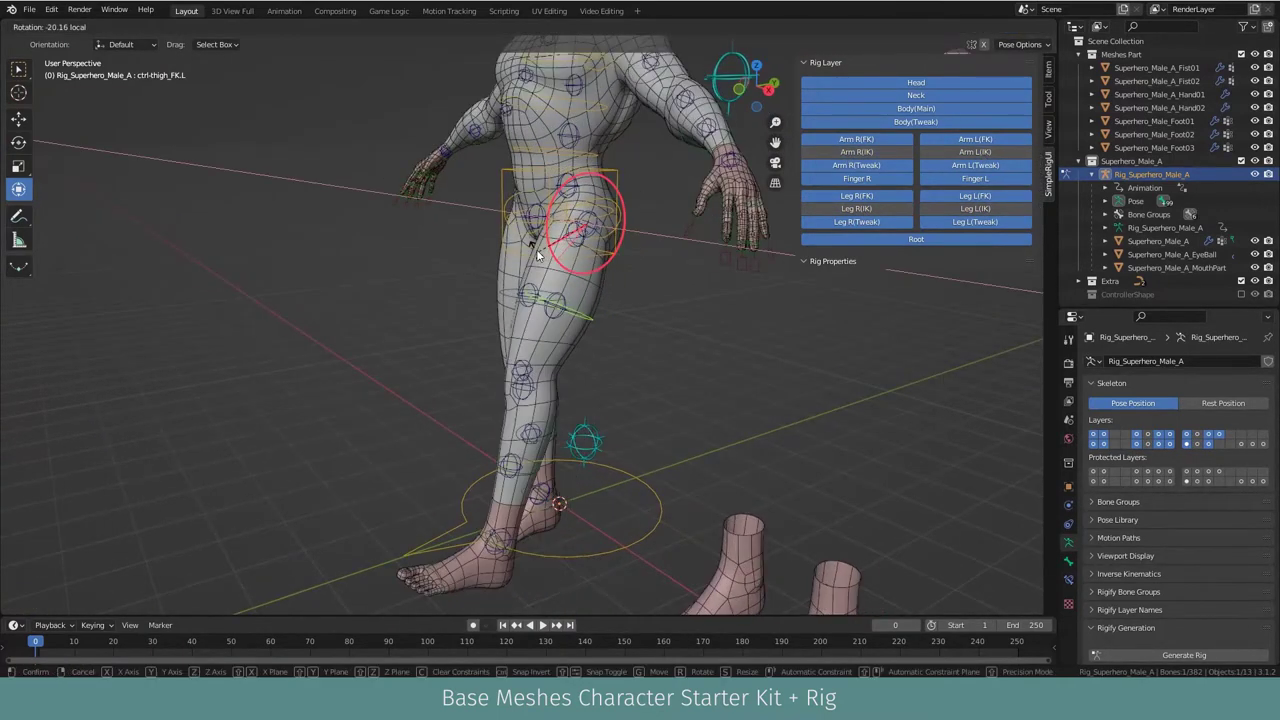
middle_click_drag(500, 230, 446, 439)
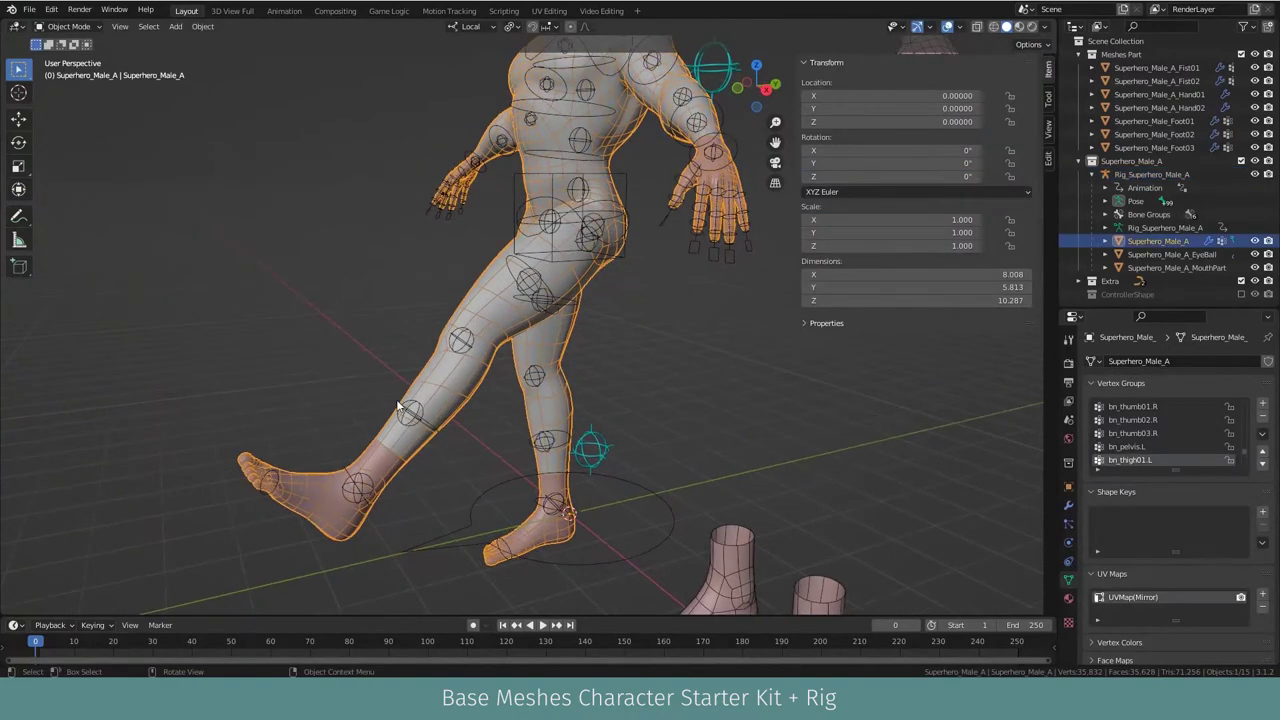
Step: Swing the left shin down and rotate the left foot with their FK controls
left_click(437, 383)
left_click_drag(437, 381, 420, 296)
left_click(445, 497)
left_click_drag(470, 454, 513, 477)
Step: Lower the right upper arm, bend the forearm forward and turn the hand down
mouse_move(570, 382)
middle_mouse_down()
mouse_move(576, 351)
mouse_move(336, 270)
middle_mouse_up()
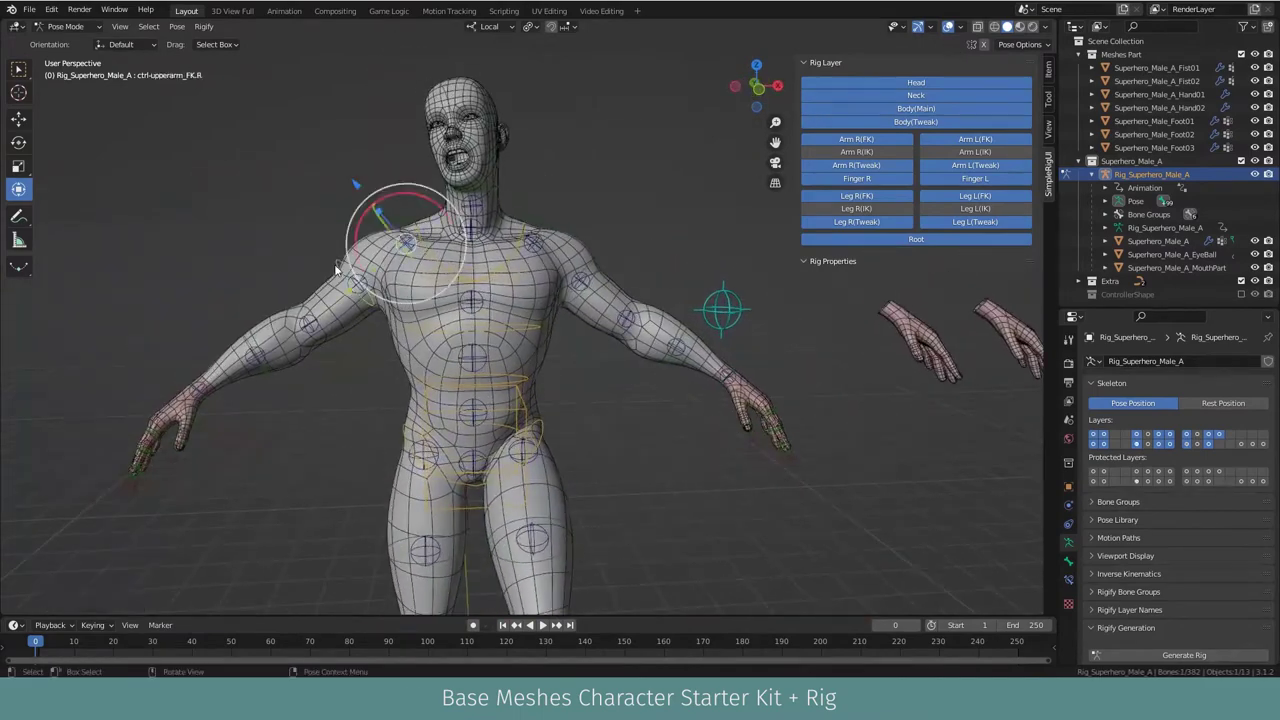
left_click_drag(419, 197, 309, 380)
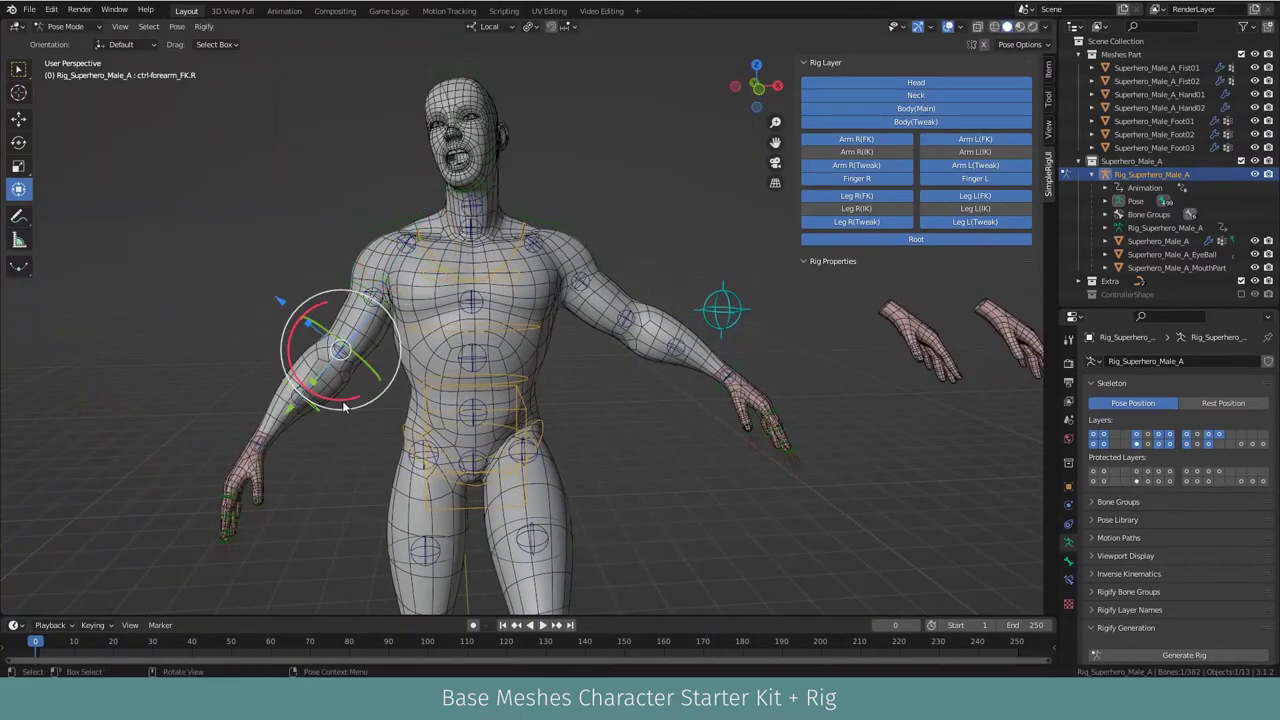
middle_click_drag(336, 405, 590, 385)
mouse_move(590, 385)
left_mouse_down()
mouse_move(585, 297)
mouse_move(689, 366)
mouse_move(700, 410)
left_mouse_up()
mouse_move(700, 410)
middle_mouse_down()
mouse_move(583, 342)
mouse_move(688, 314)
mouse_move(630, 372)
mouse_move(616, 252)
mouse_move(543, 372)
middle_mouse_up()
Step: Push the right knee tweak control forward and adjust the right thigh tweak
left_click(543, 372)
left_click_drag(543, 372, 549, 388)
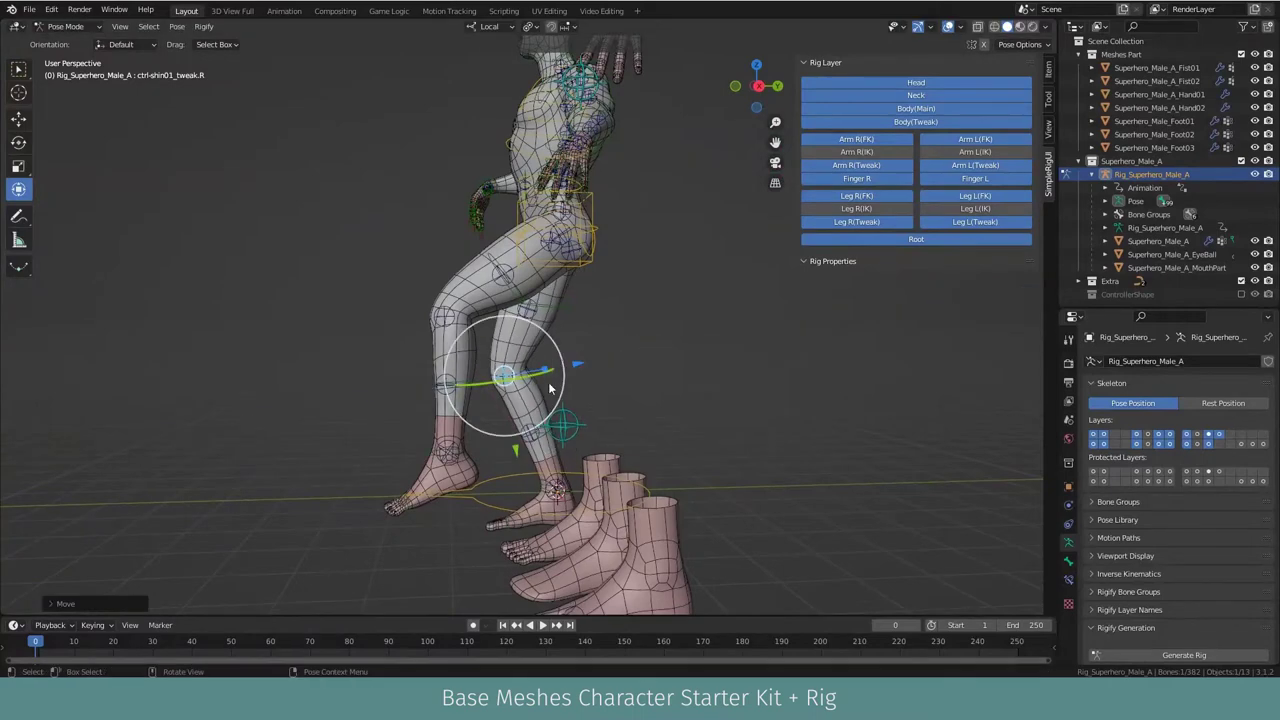
middle_click_drag(600, 425, 557, 428)
left_click_drag(557, 428, 528, 294)
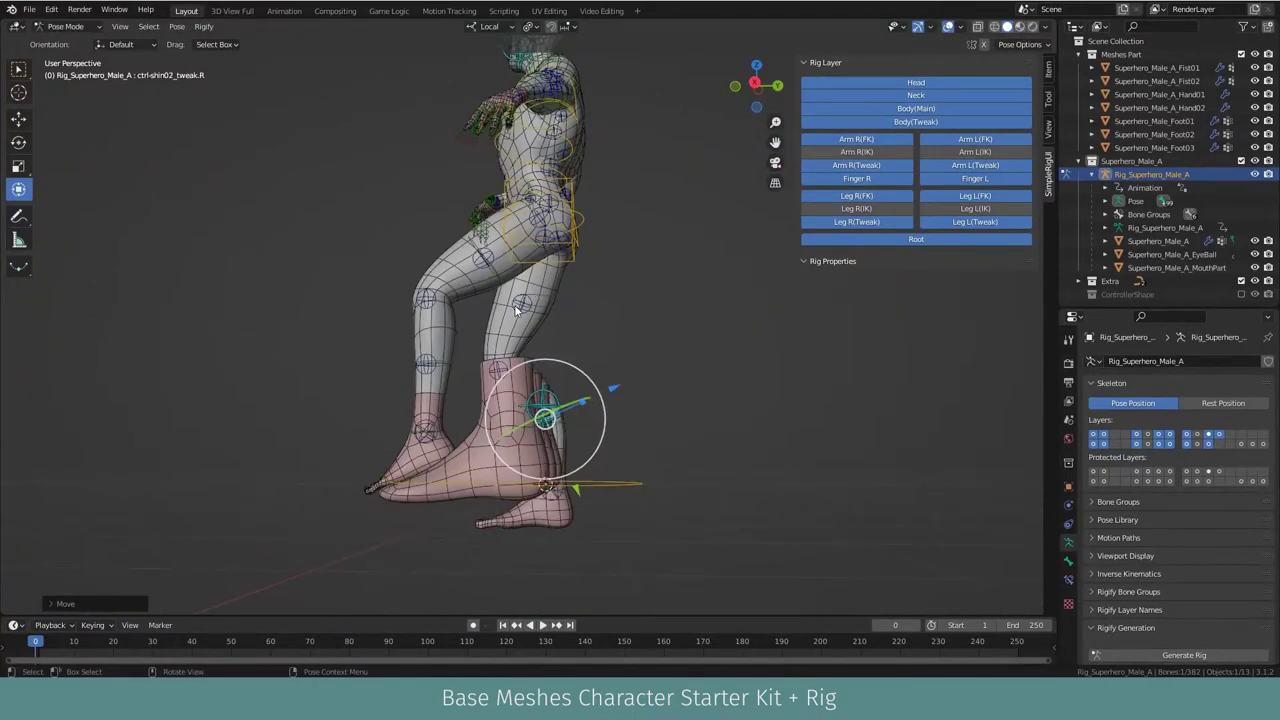
left_click_drag(587, 330, 575, 322)
middle_click_drag(575, 322, 590, 314)
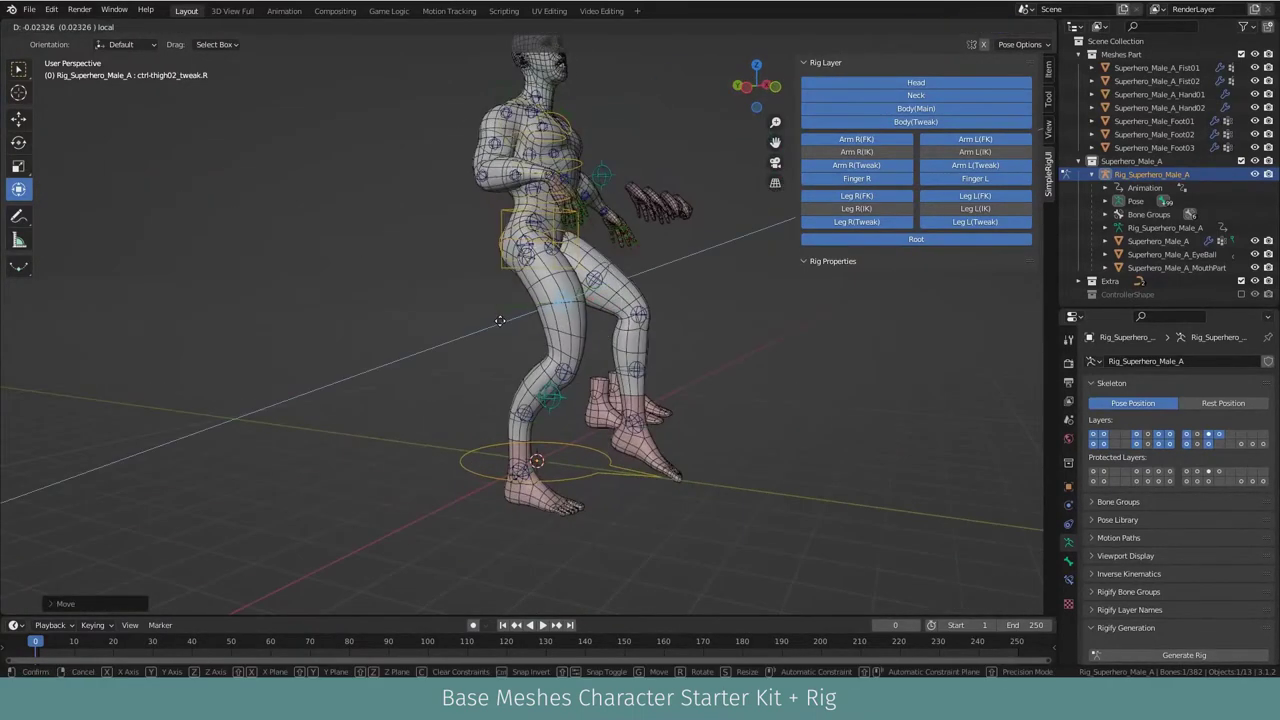
mouse_move(541, 265)
middle_mouse_down()
mouse_move(560, 290)
mouse_move(565, 280)
middle_mouse_up()
left_click(560, 290)
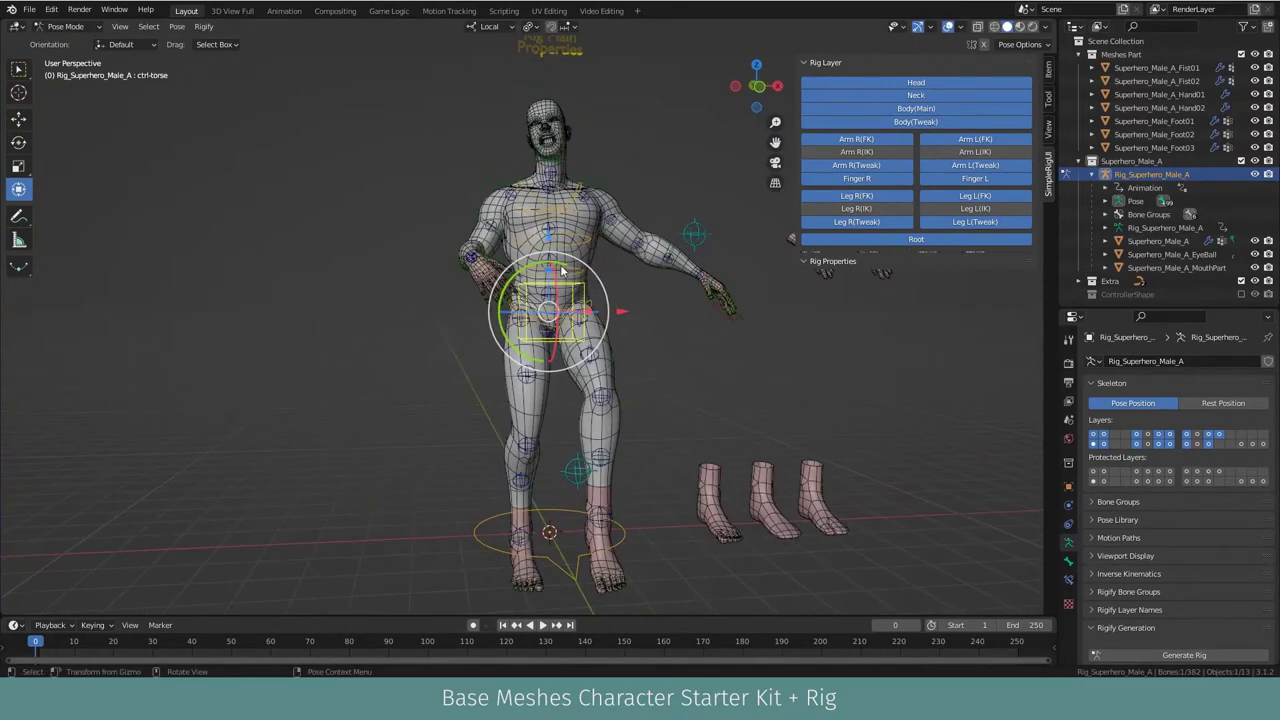
Step: Rotate the torso control
key("r")
left_click(566, 278)
middle_click_drag(566, 278, 584, 232)
Step: Try a lower spine rotation and undo it, then drag the left leg IK->FK back to 0.000
left_click(584, 232)
key("r")
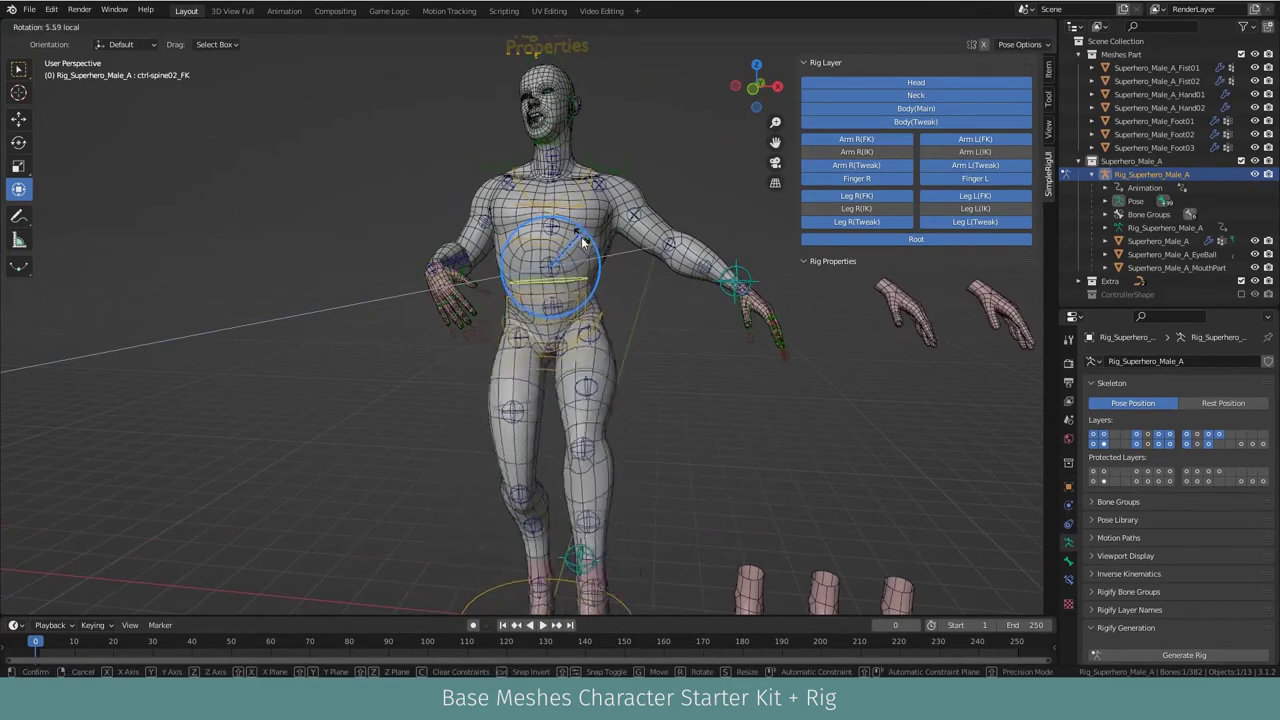
left_click(578, 234)
key("ctrl+z")
middle_click_drag(578, 234, 577, 232)
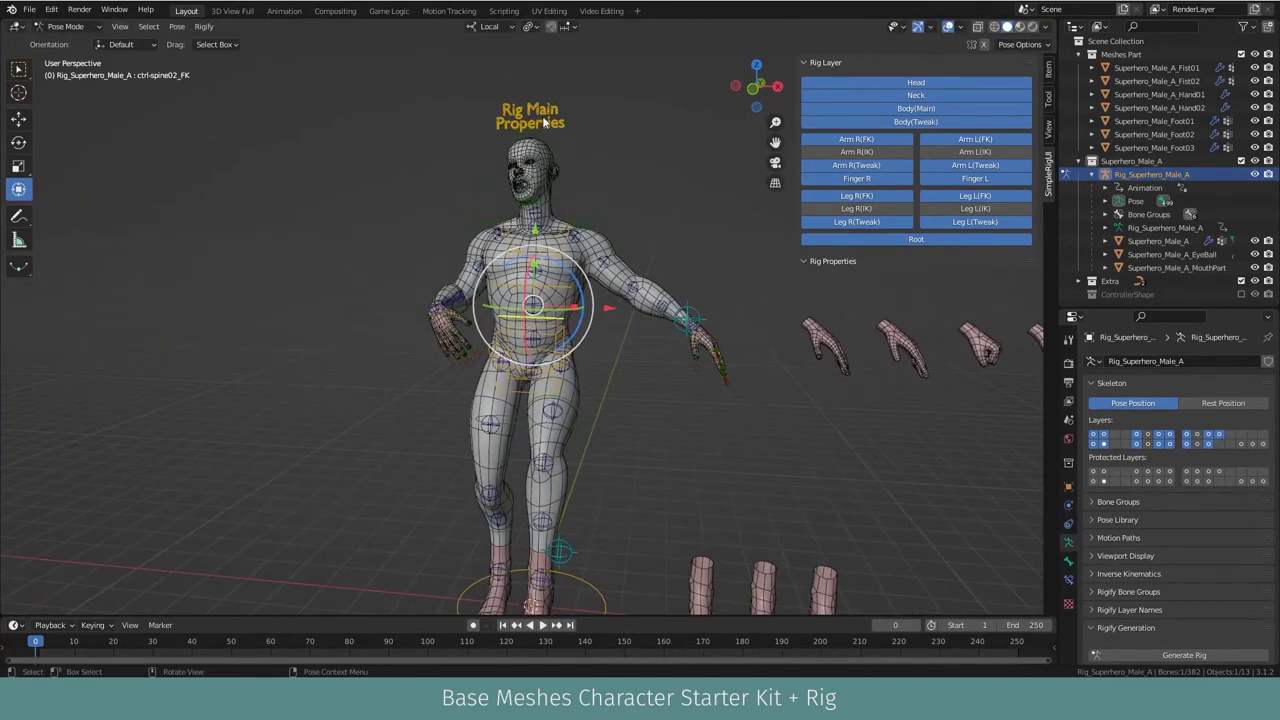
left_click(544, 118)
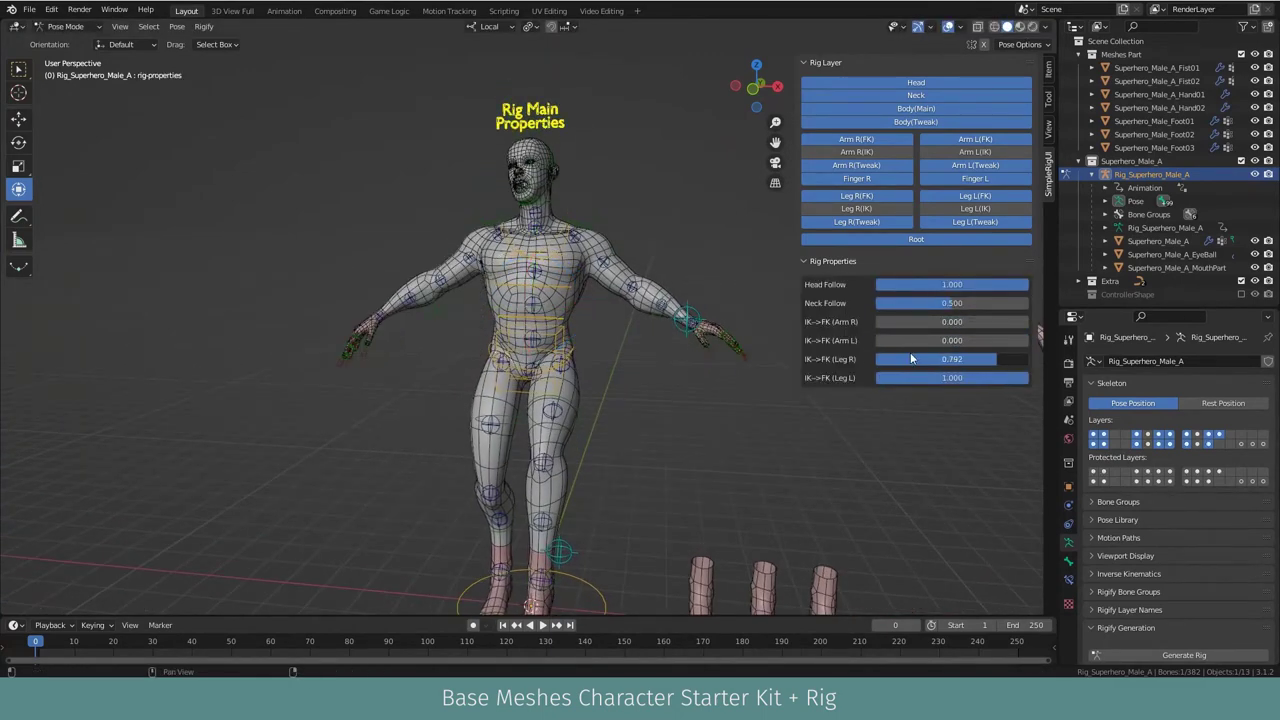
left_click_drag(976, 377, 805, 366)
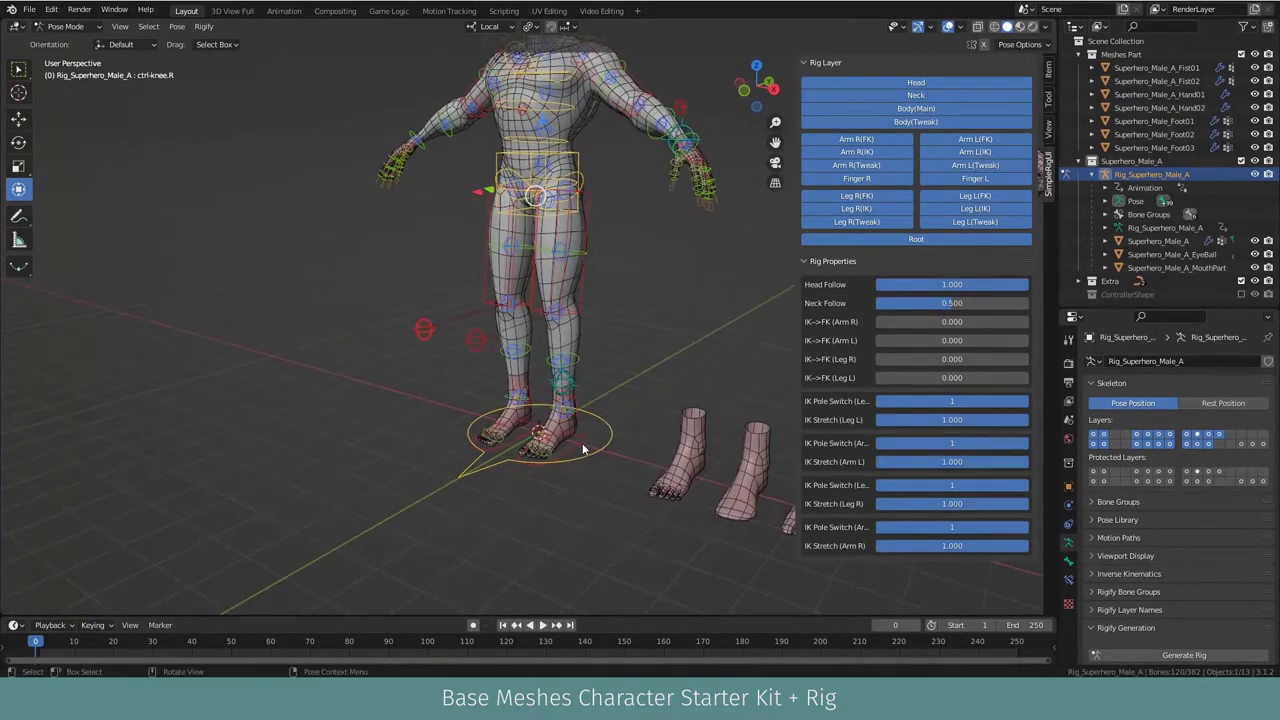
Step: Rotate the left thigh IK ring (ctrl-thigh_IK.L) to swing the leg
left_click(582, 443)
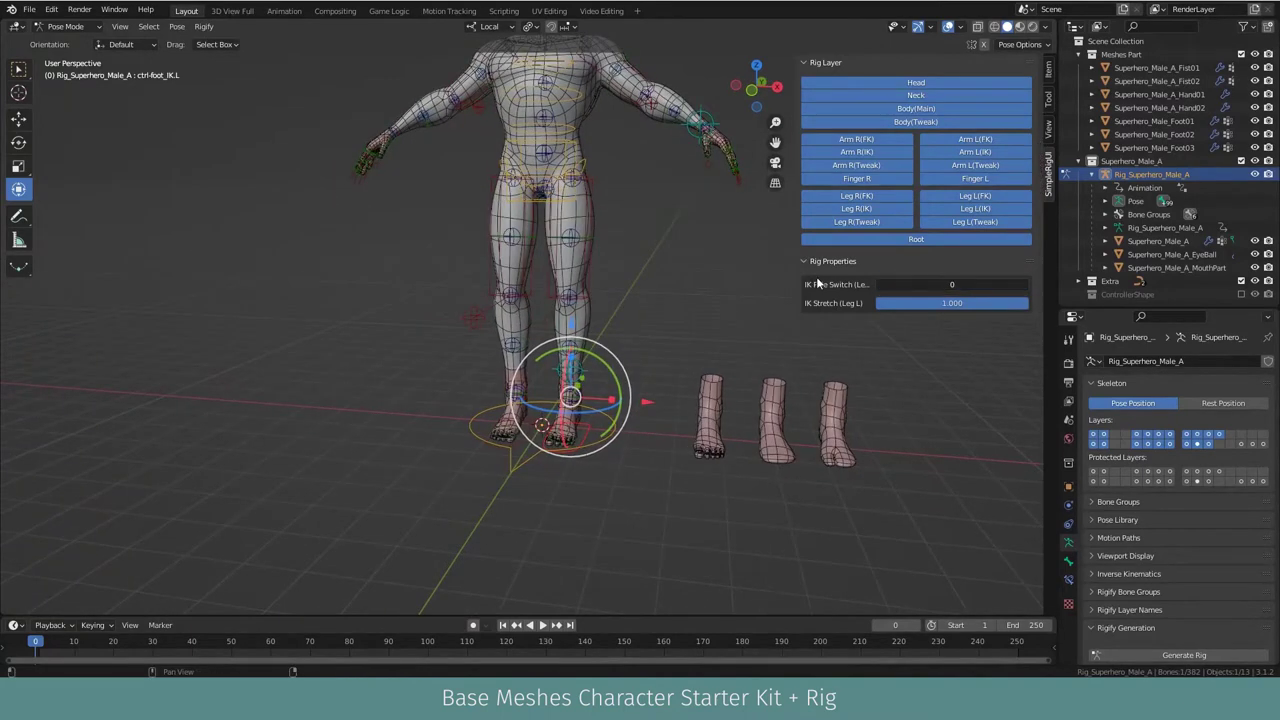
left_click(618, 178)
key("r")
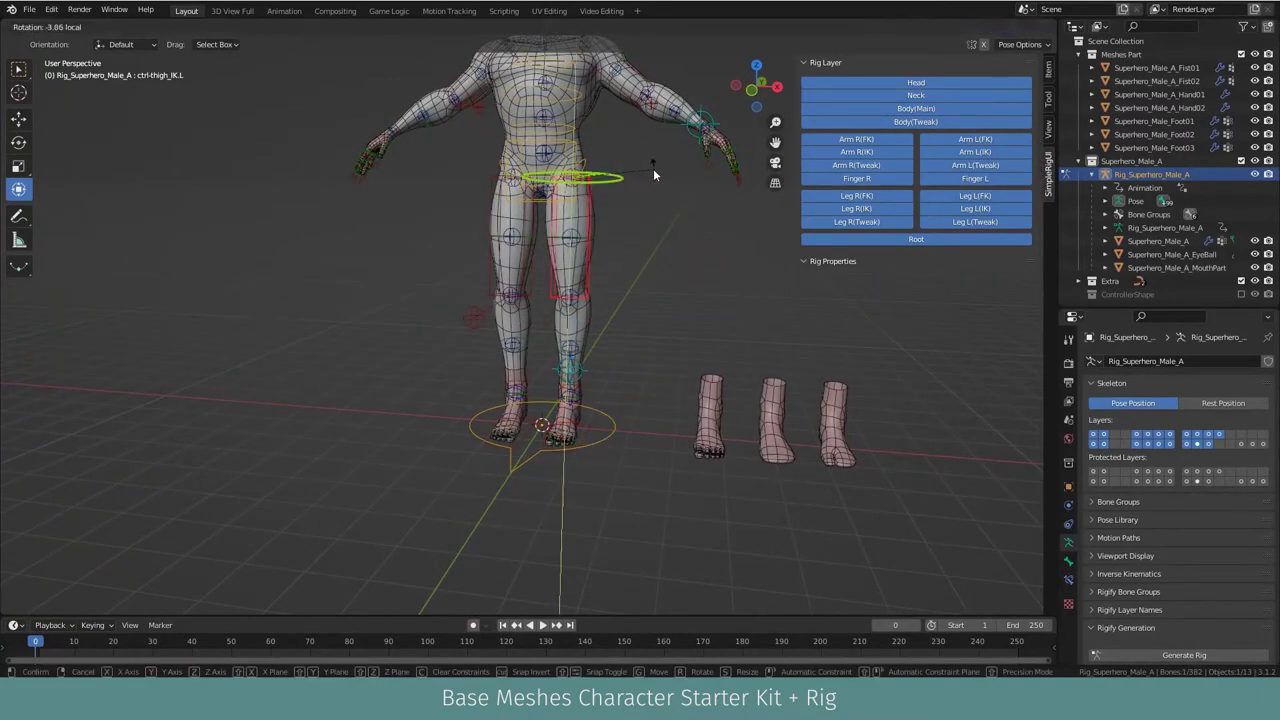
left_click(641, 154)
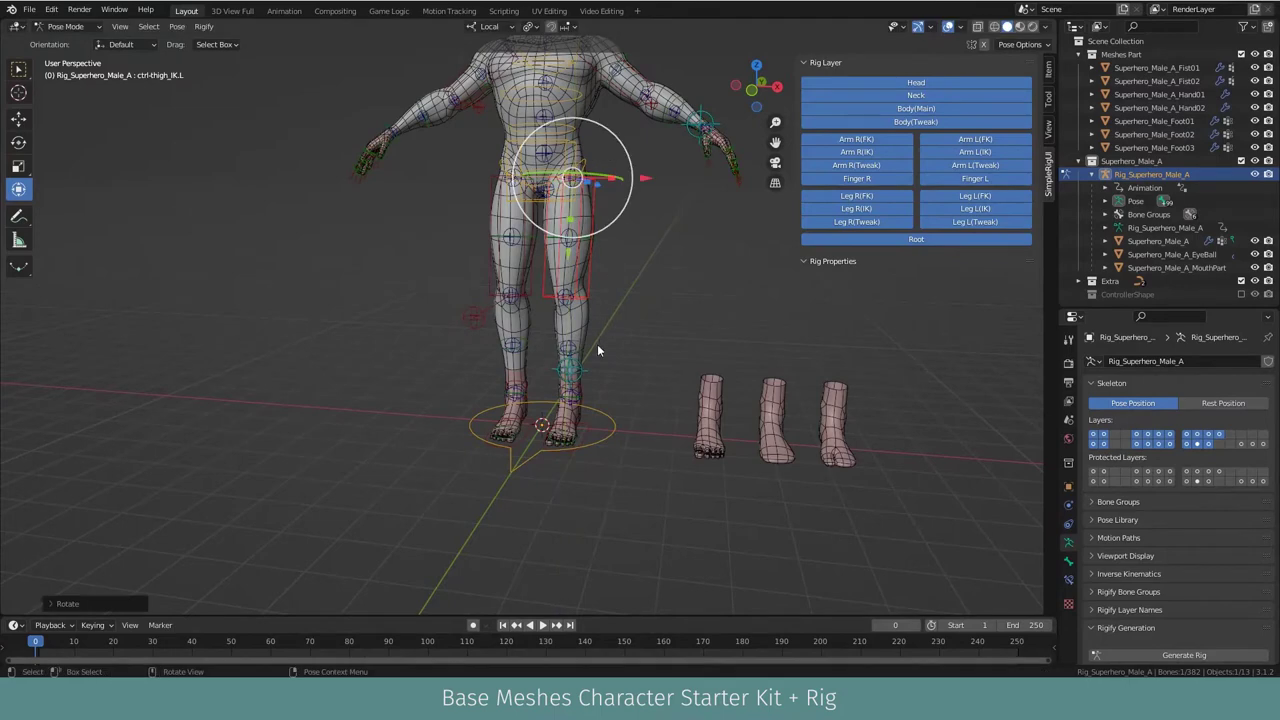
Step: Move the left knee control, then lower the left foot IK control
left_click(590, 434)
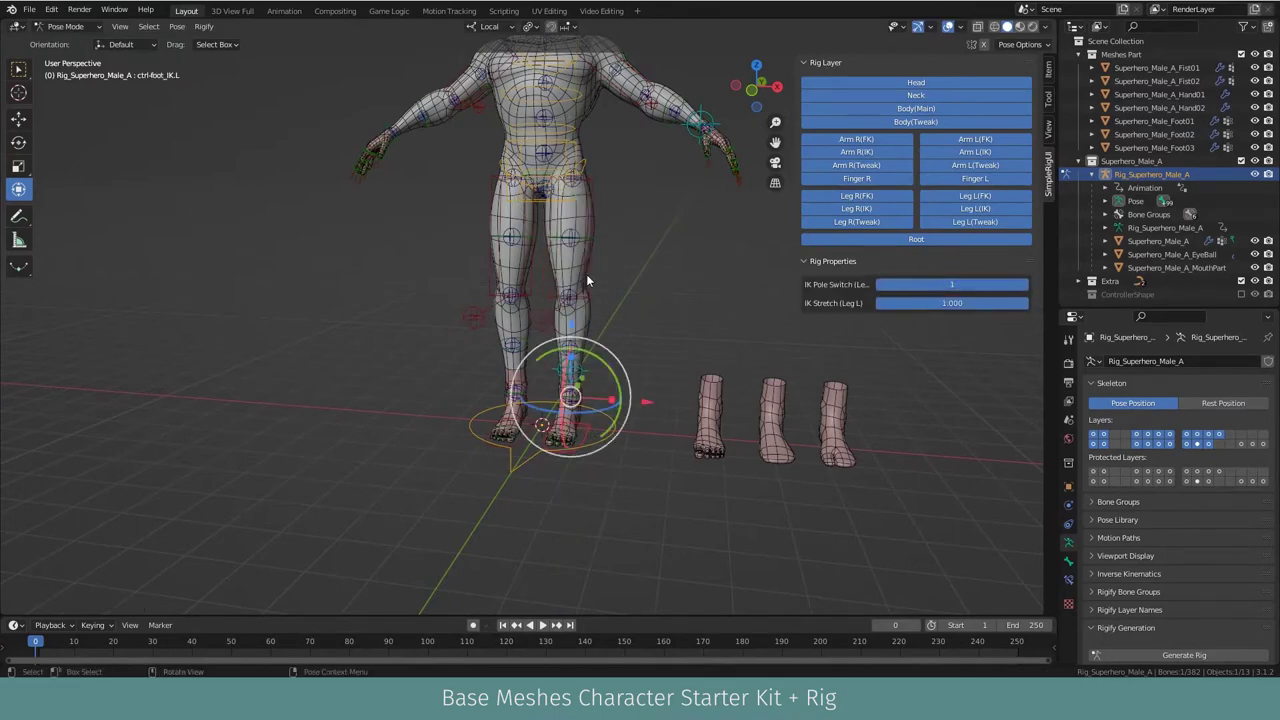
left_click(572, 300)
key("g")
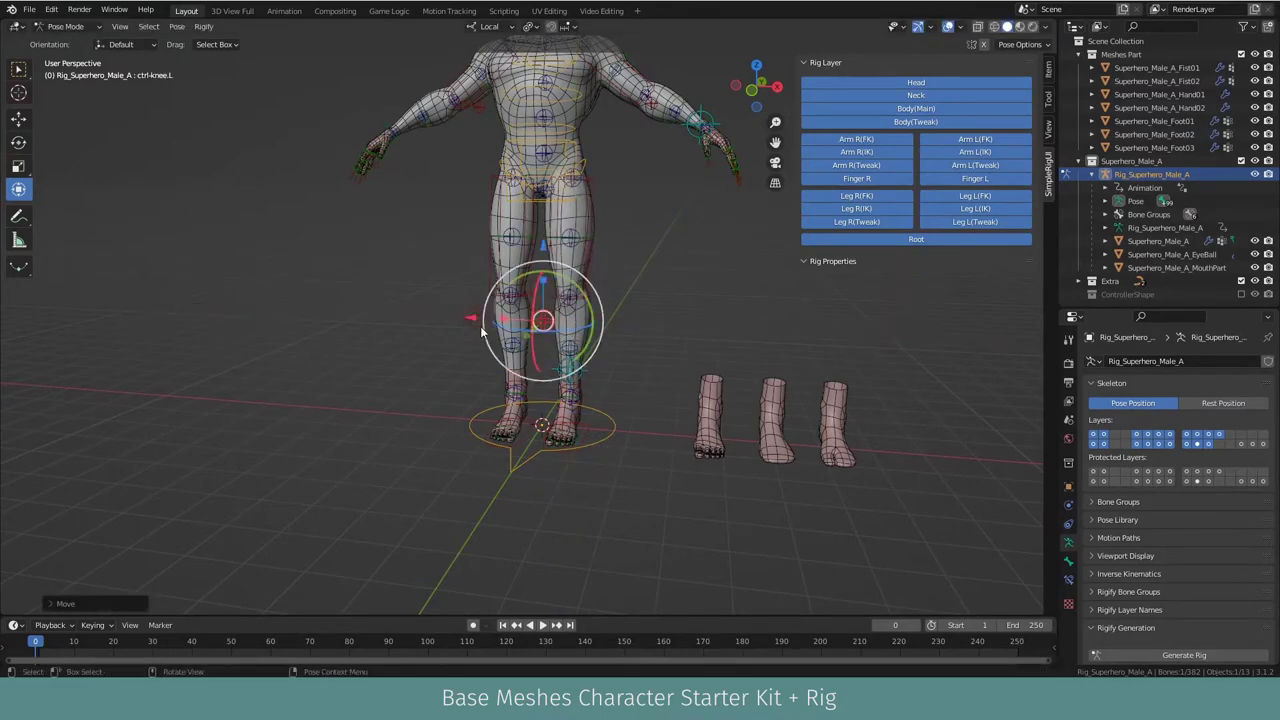
right_click(476, 330)
left_click(568, 430)
key("g")
left_click(740, 351)
Step: Drag the left leg's IK Stretch down to 0.000, then frame the upper body
left_click_drag(972, 300, 780, 281)
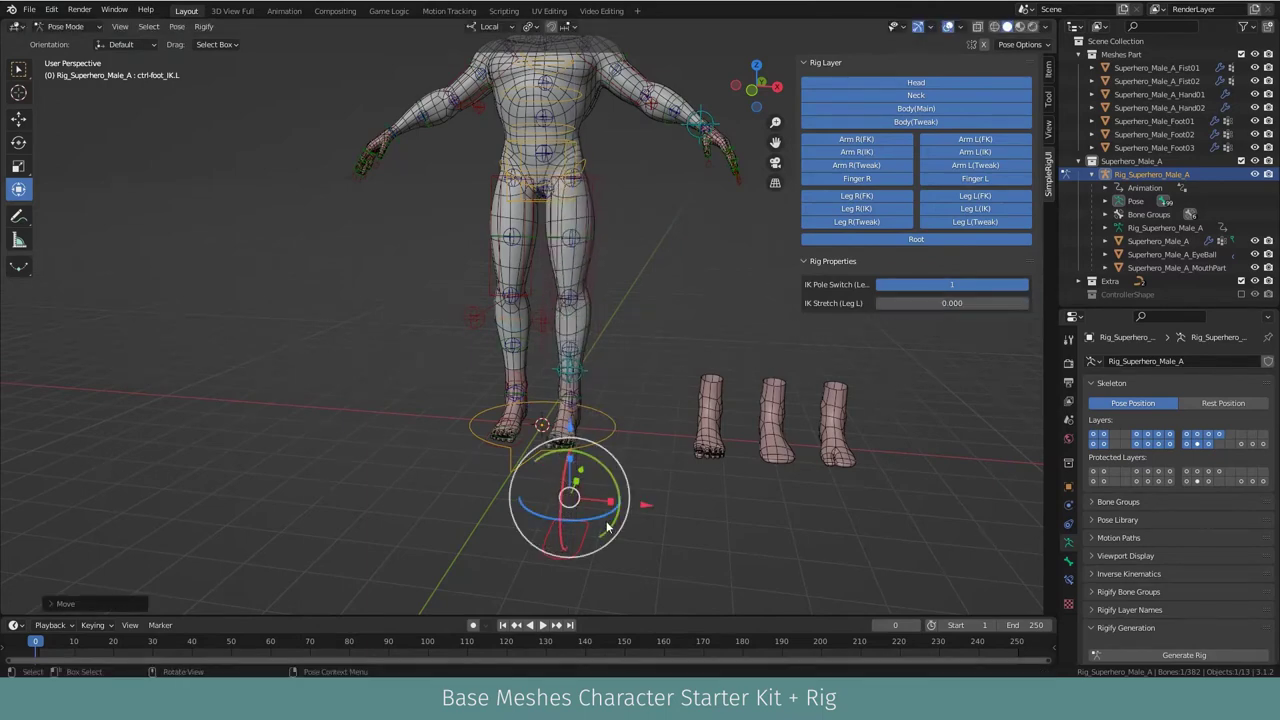
scroll(607, 527, "up", 3)
middle_click_drag(644, 221, 681, 372, "shift")
scroll(681, 372, "up", 3)
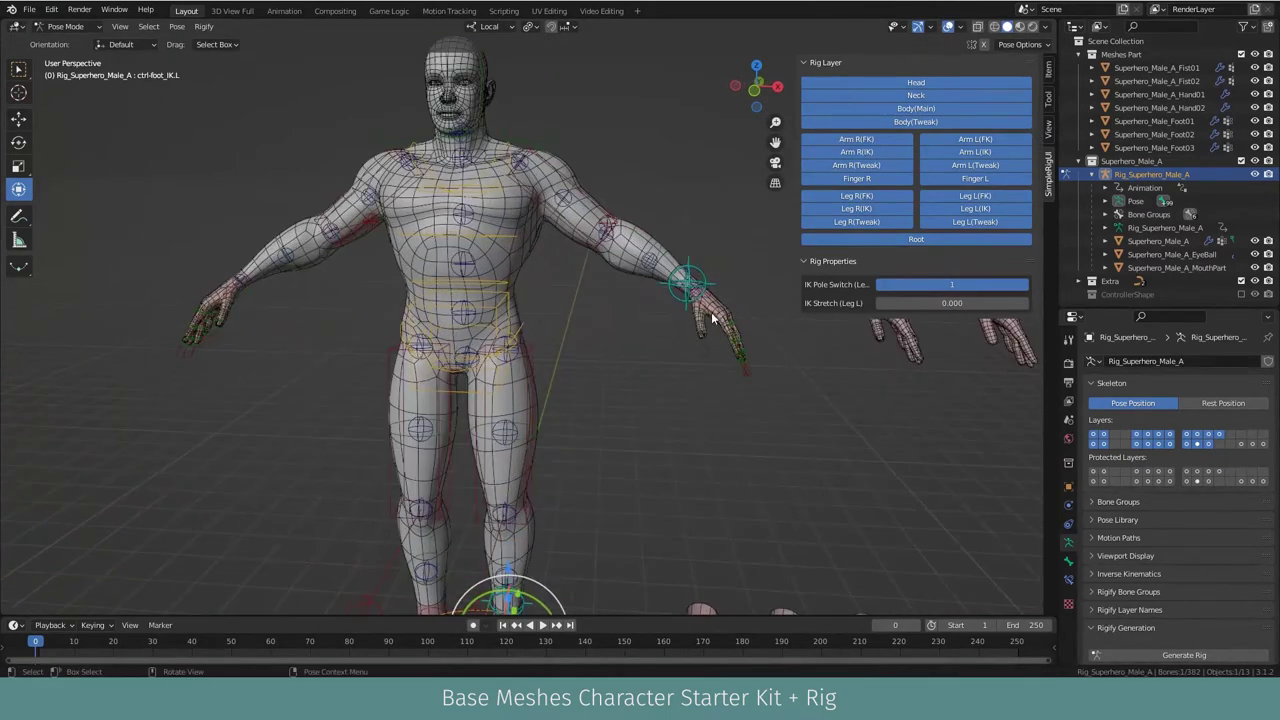
Step: Move the left hand IK control back near rest with Arm L IK Stretch at 1.000
key("g")
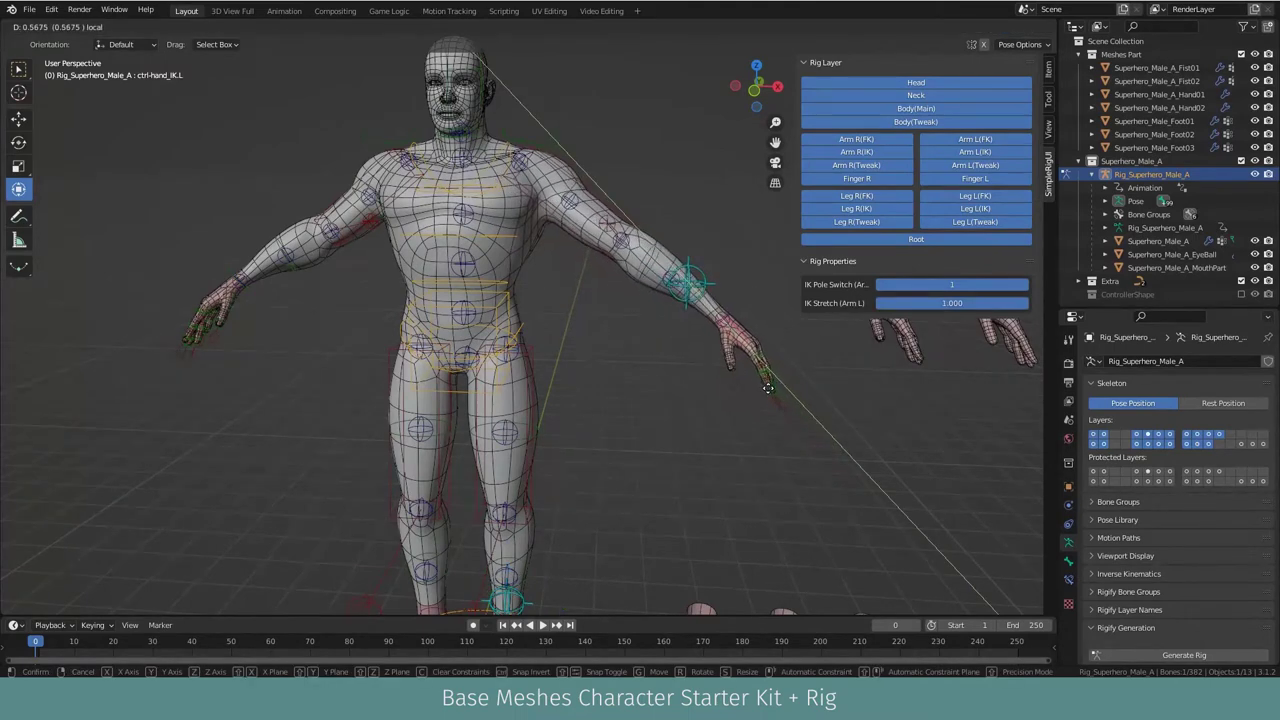
left_click(837, 446)
mouse_move(970, 302)
left_mouse_down()
mouse_move(872, 300)
mouse_move(1030, 302)
left_mouse_up()
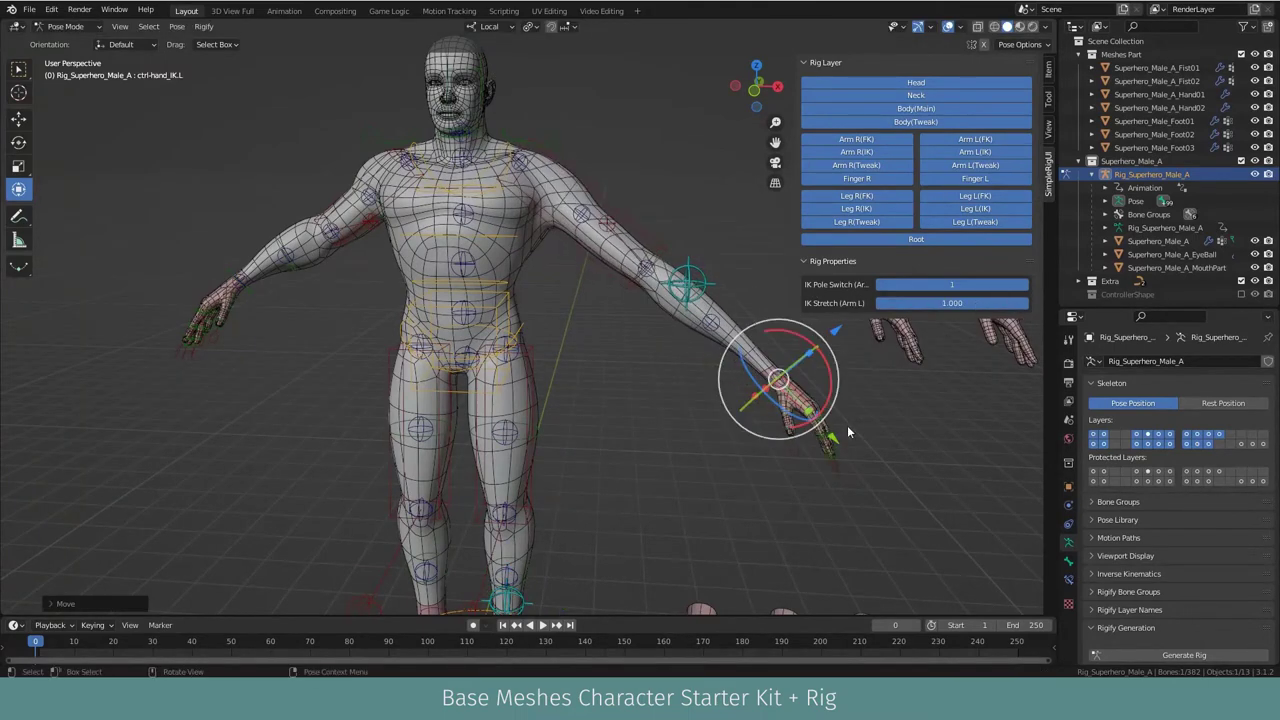
key("g")
left_click(734, 362)
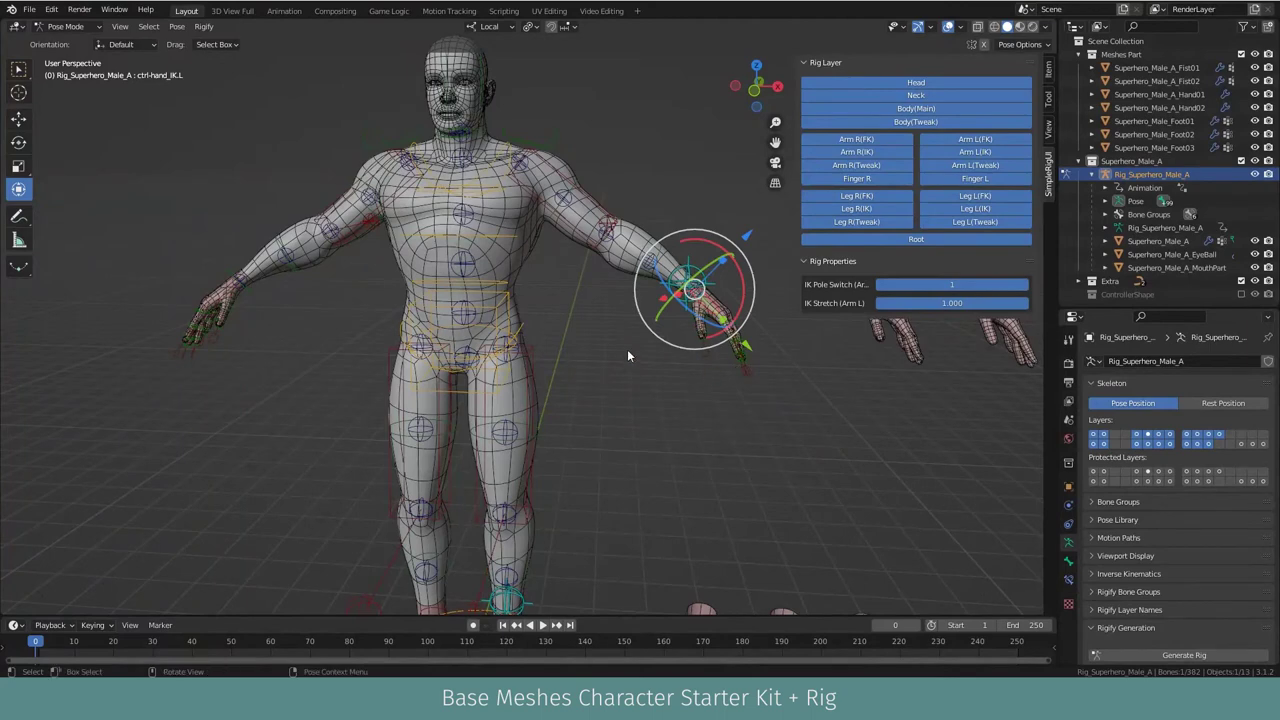
Step: Select the rig's root control and hide the rig in the Outliner
scroll(624, 335, "down", 3)
mouse_move(619, 308)
middle_mouse_down()
mouse_move(591, 298)
mouse_move(625, 332)
middle_mouse_up()
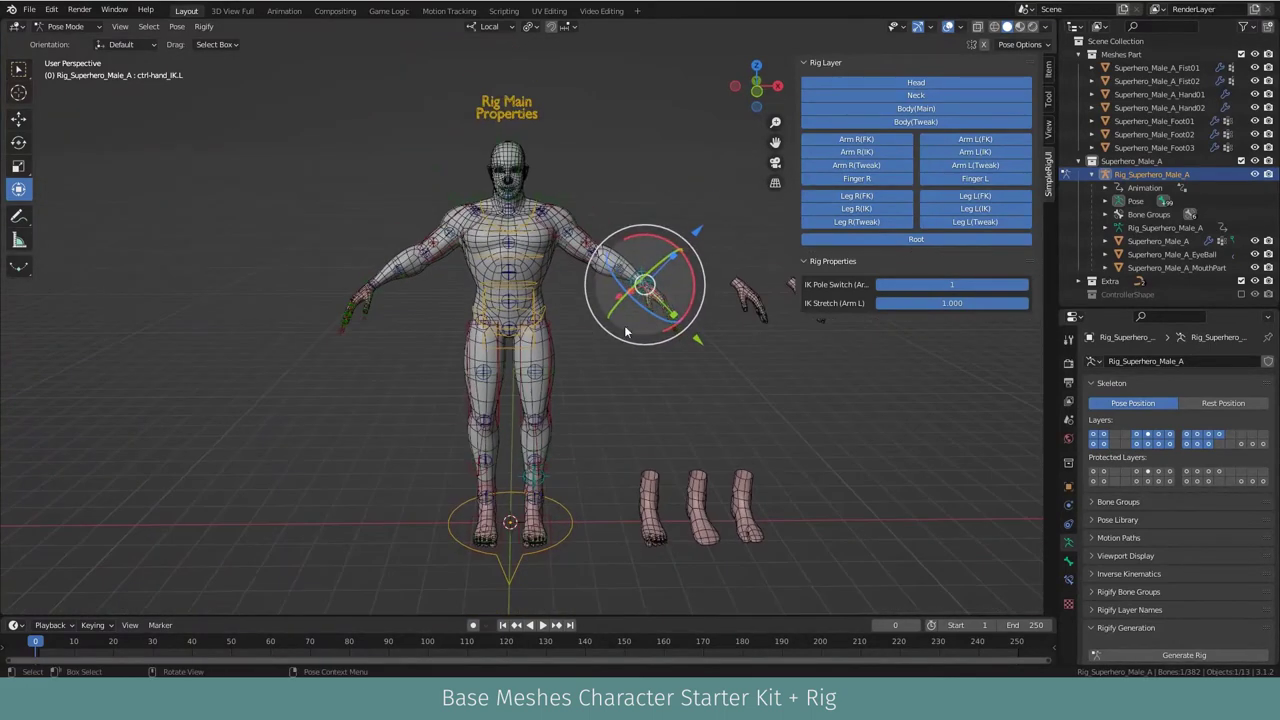
left_click(566, 517)
mouse_move(664, 455)
middle_mouse_down()
mouse_move(700, 328)
mouse_move(626, 298)
mouse_move(636, 322)
mouse_move(558, 382)
middle_mouse_up()
left_click(1256, 174)
Step: Select the Superhero_Male_A body mesh and show its material slots
left_click(558, 382)
left_click(1068, 598)
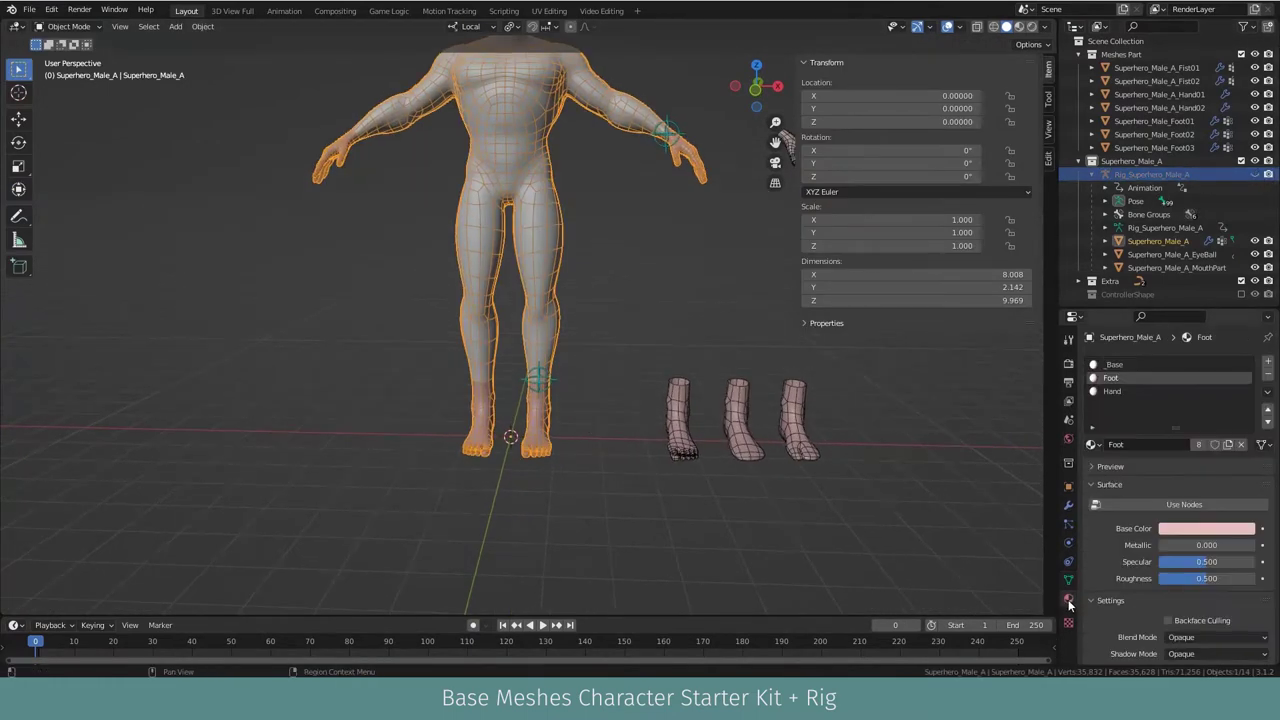
scroll(573, 378, "up", 2)
scroll(560, 400, "up", 4)
Step: In Edit Mode, select the Foot material's geometry and delete its edges and faces
key("Tab")
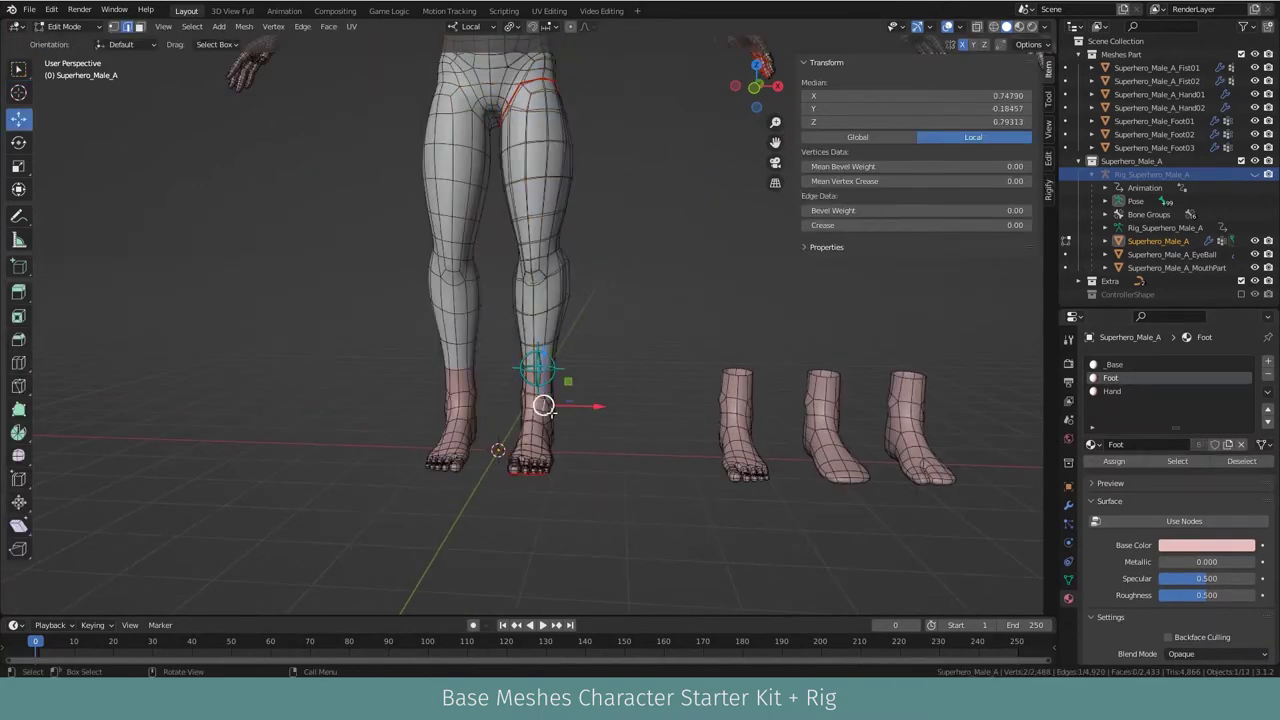
left_click(553, 422)
middle_click_drag(545, 405, 600, 400)
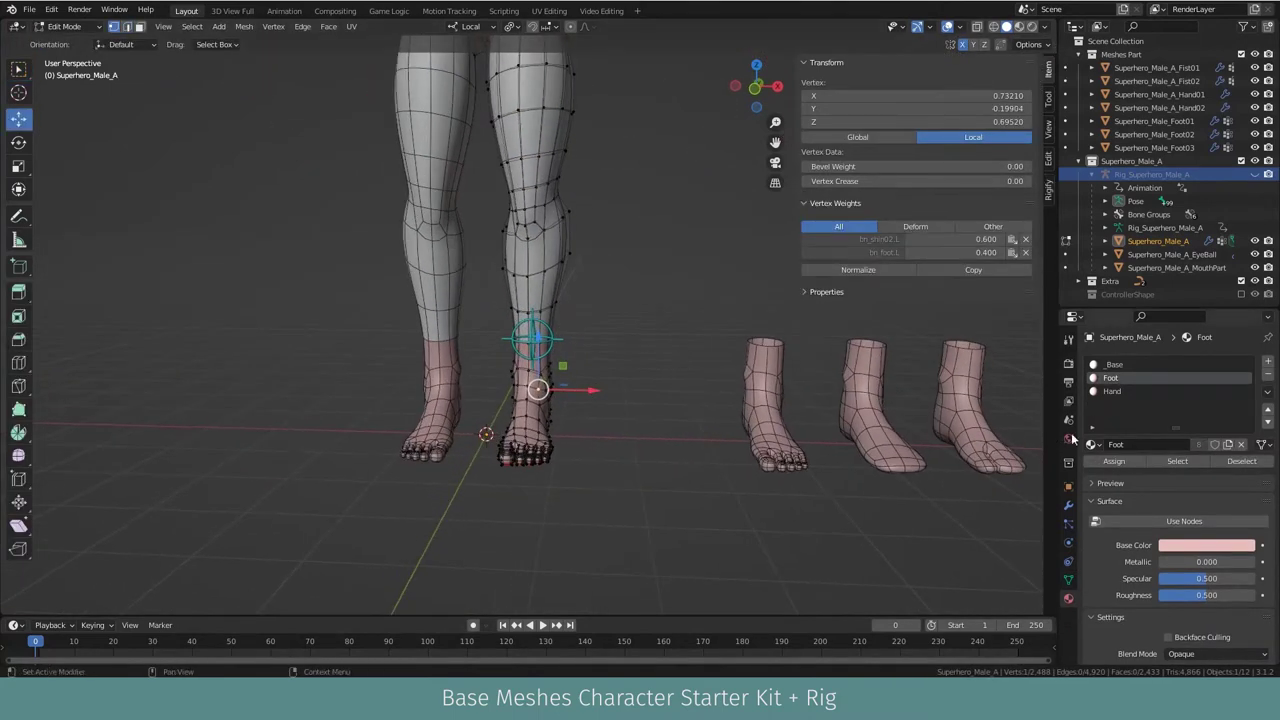
left_click(1177, 461)
key("x")
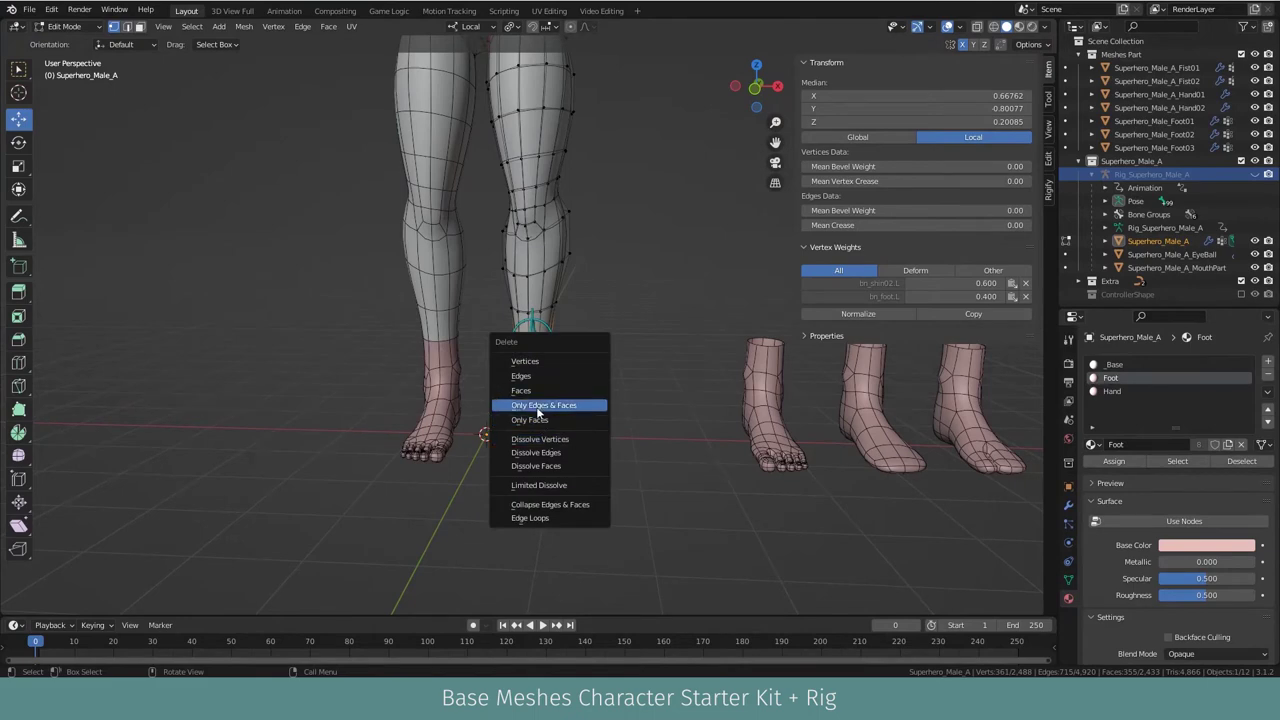
left_click(542, 391)
key("Tab")
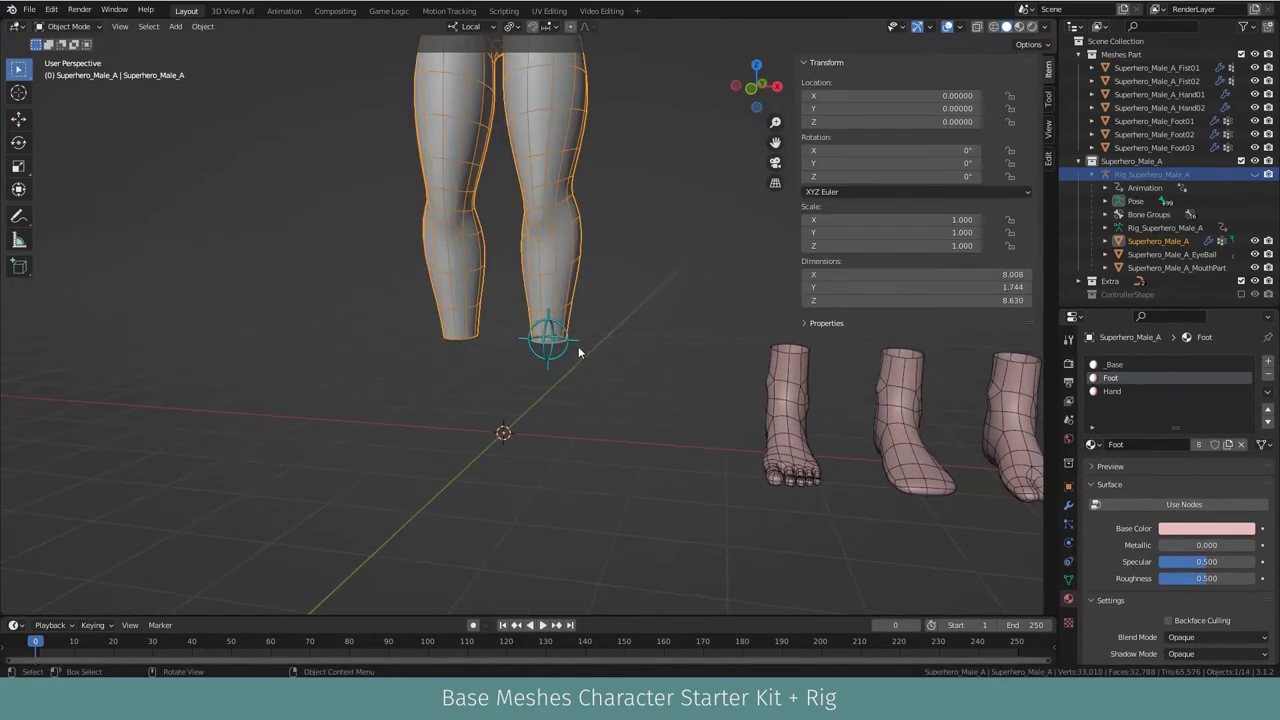
Step: Snap the 3D cursor to the _Pt_Foot placement marker
left_click(580, 345)
key("shift+s")
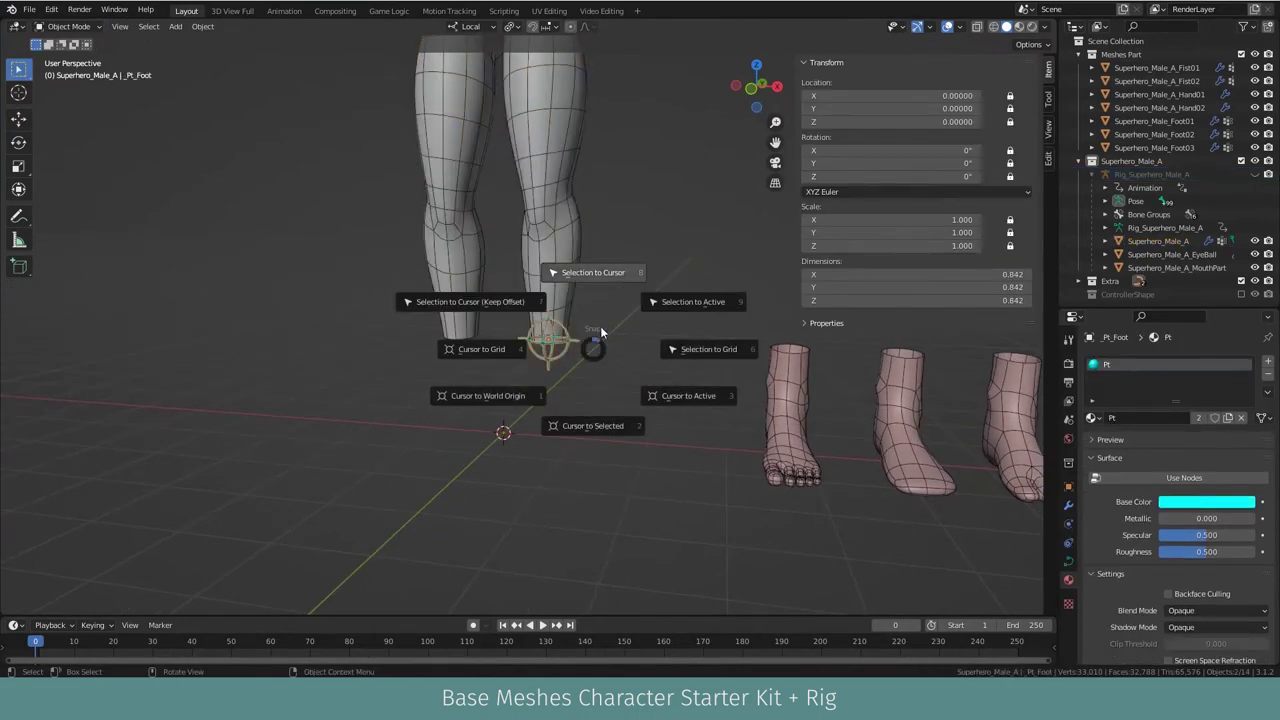
left_click(588, 424)
Step: Snap the Superhero_Male_Foot03 mesh onto the cursor at the leg
middle_click_drag(588, 424, 562, 378, "shift")
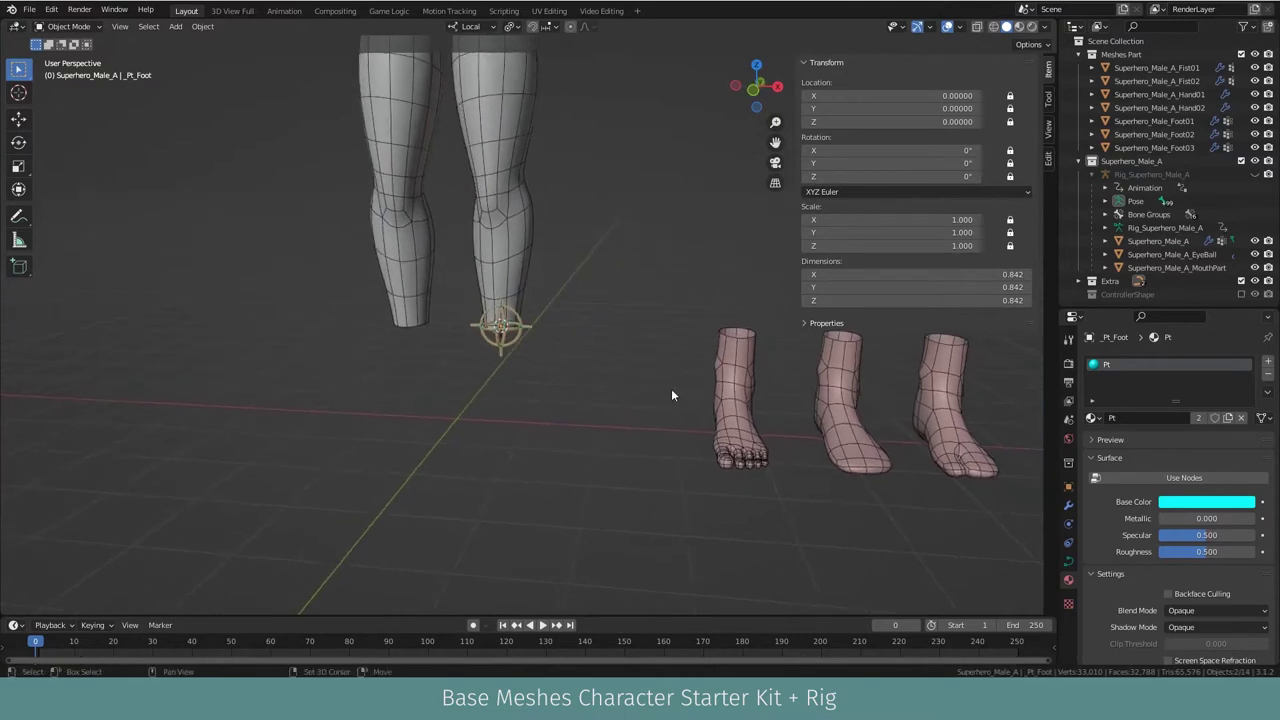
middle_click_drag(666, 391, 644, 376)
left_click(644, 376)
left_click(883, 386)
key("shift+s")
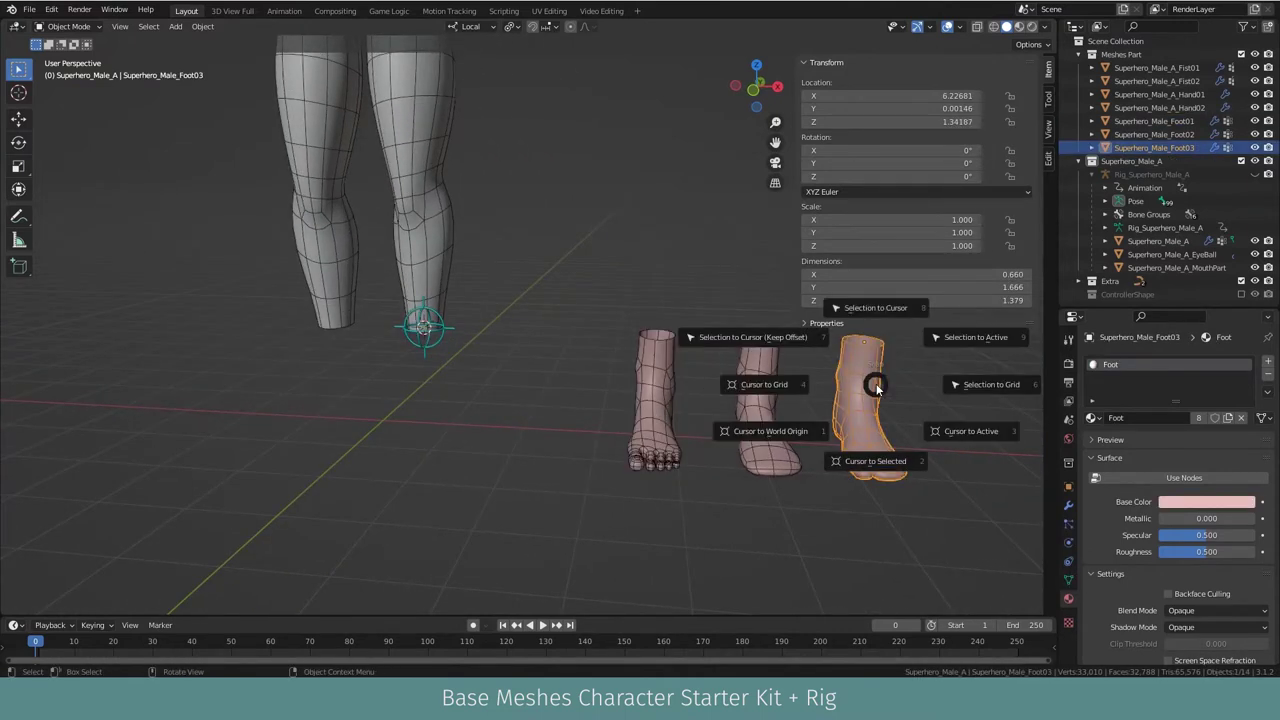
left_click(876, 312)
Step: Join Foot03 into the body mesh with Object > Join
middle_click_drag(445, 325, 571, 348)
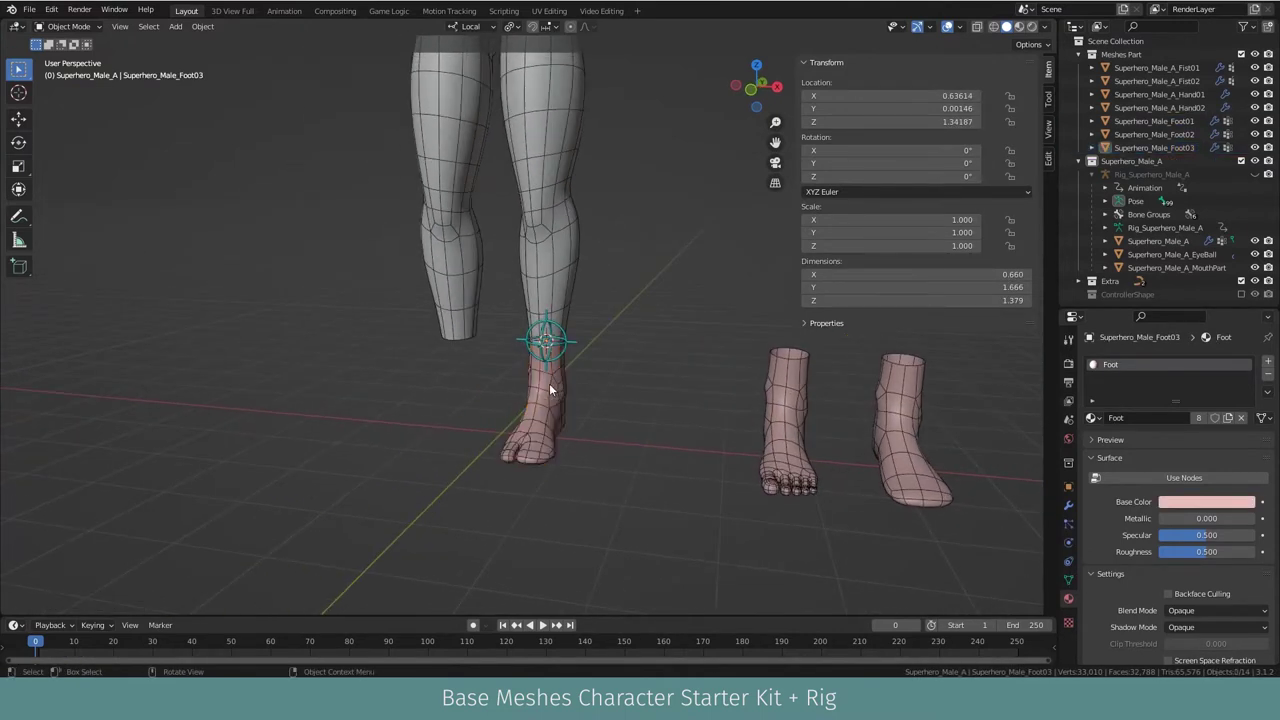
left_click(556, 294, "shift")
left_click(205, 27)
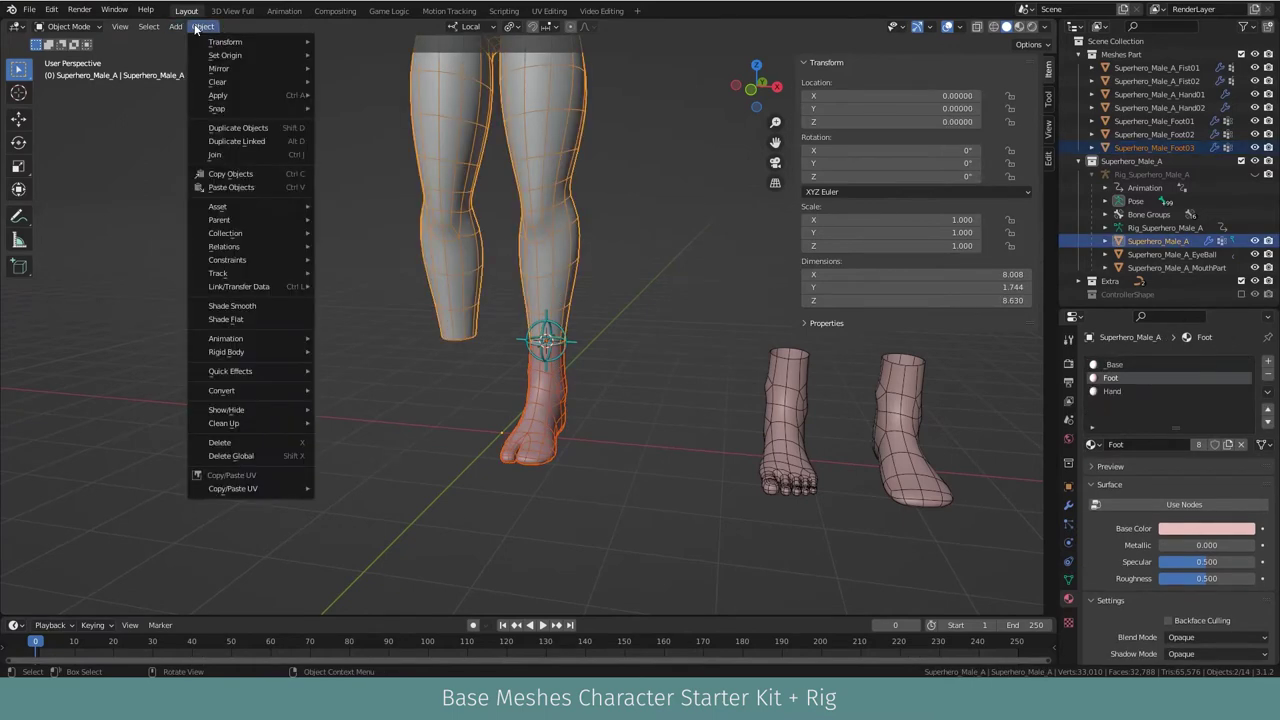
left_click(263, 155)
Step: Zoom in on the new ankle and enter Edit Mode on the body
middle_click_drag(263, 150, 571, 357)
scroll(630, 360, "up", 2)
mouse_move(690, 364)
middle_mouse_down()
mouse_move(618, 338)
mouse_move(672, 306)
mouse_move(600, 333)
middle_mouse_up()
scroll(618, 338, "up", 2)
left_click(65, 26)
left_click(70, 58)
Step: Select the ankle seam vertex ring in X-ray and merge it by distance
left_click(672, 306)
key("shift+z")
left_click_drag(548, 326, 587, 330)
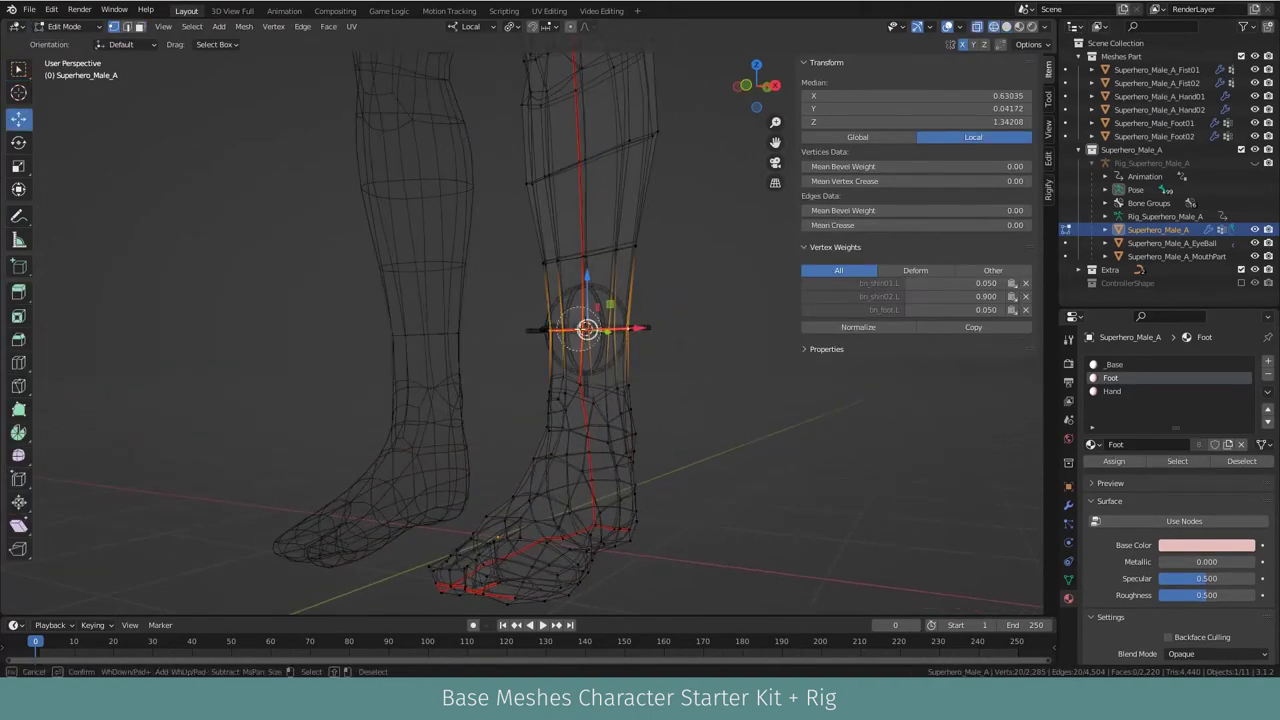
left_click(245, 27)
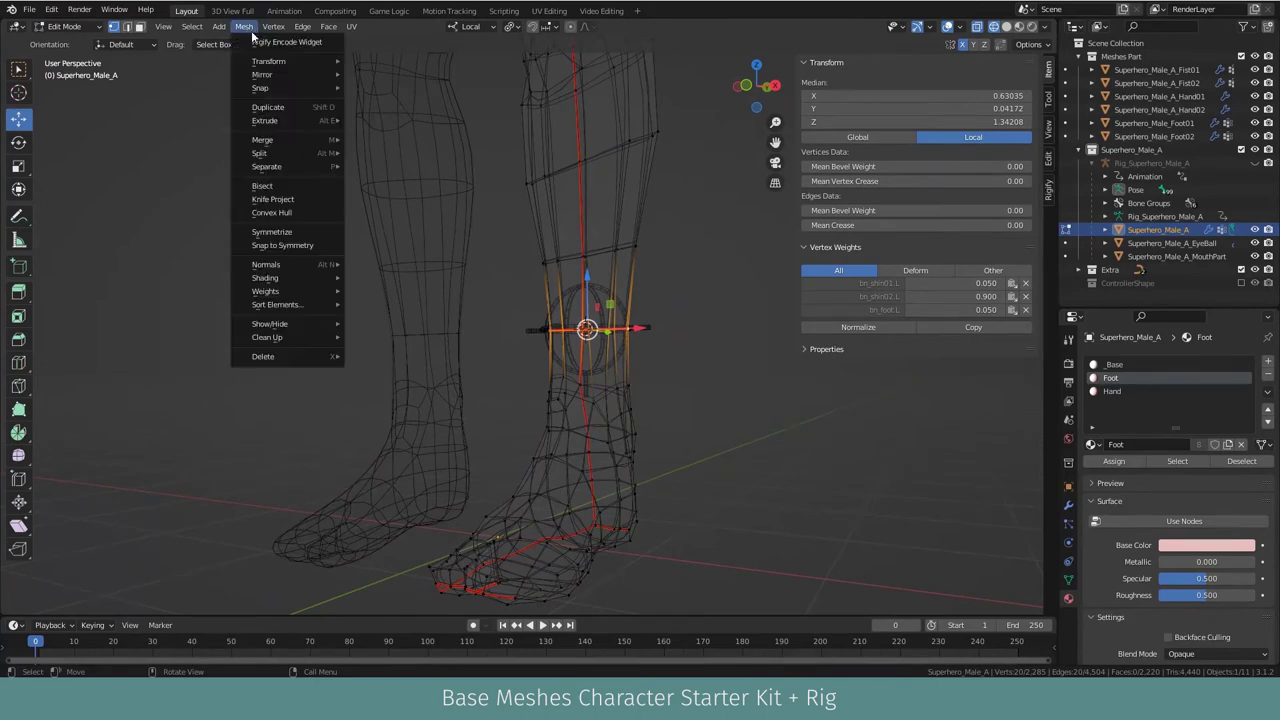
mouse_move(262, 140)
left_click(388, 220)
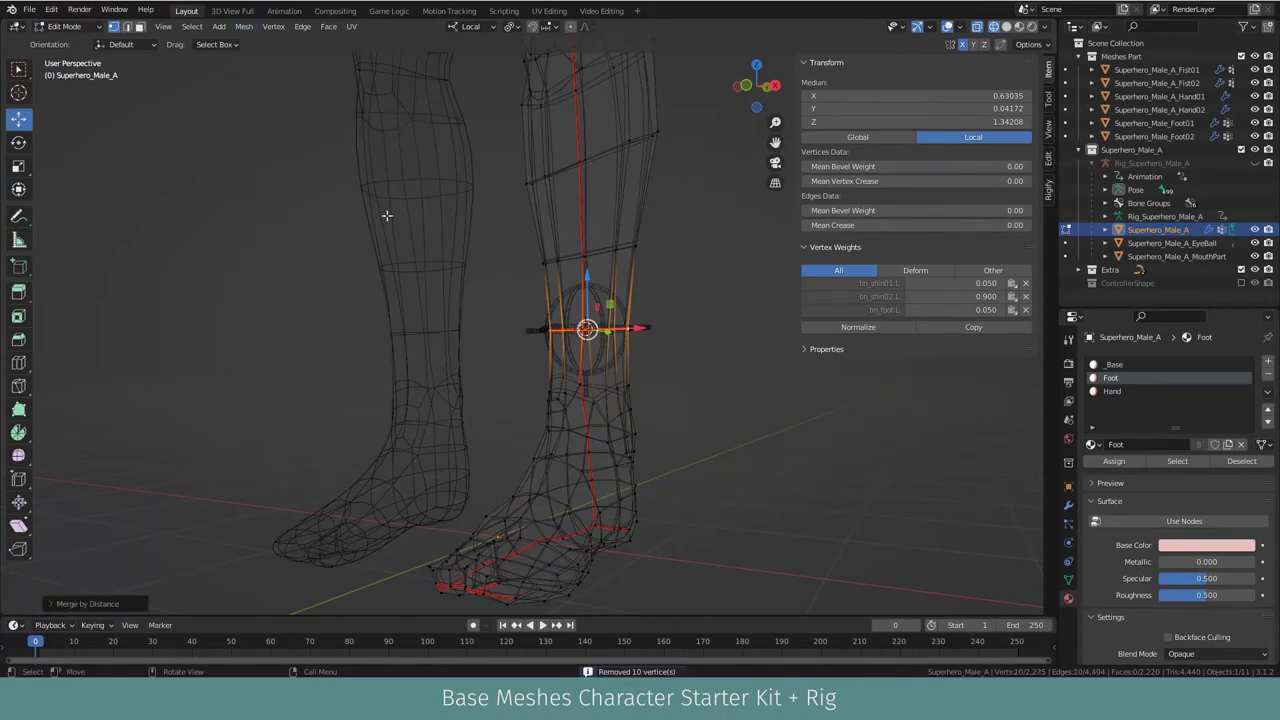
Step: Return to Object Mode, turn off X-ray, unhide the rig, and select the left foot IK control
scroll(388, 220, "down", 3)
middle_click_drag(388, 220, 587, 323)
key("Tab")
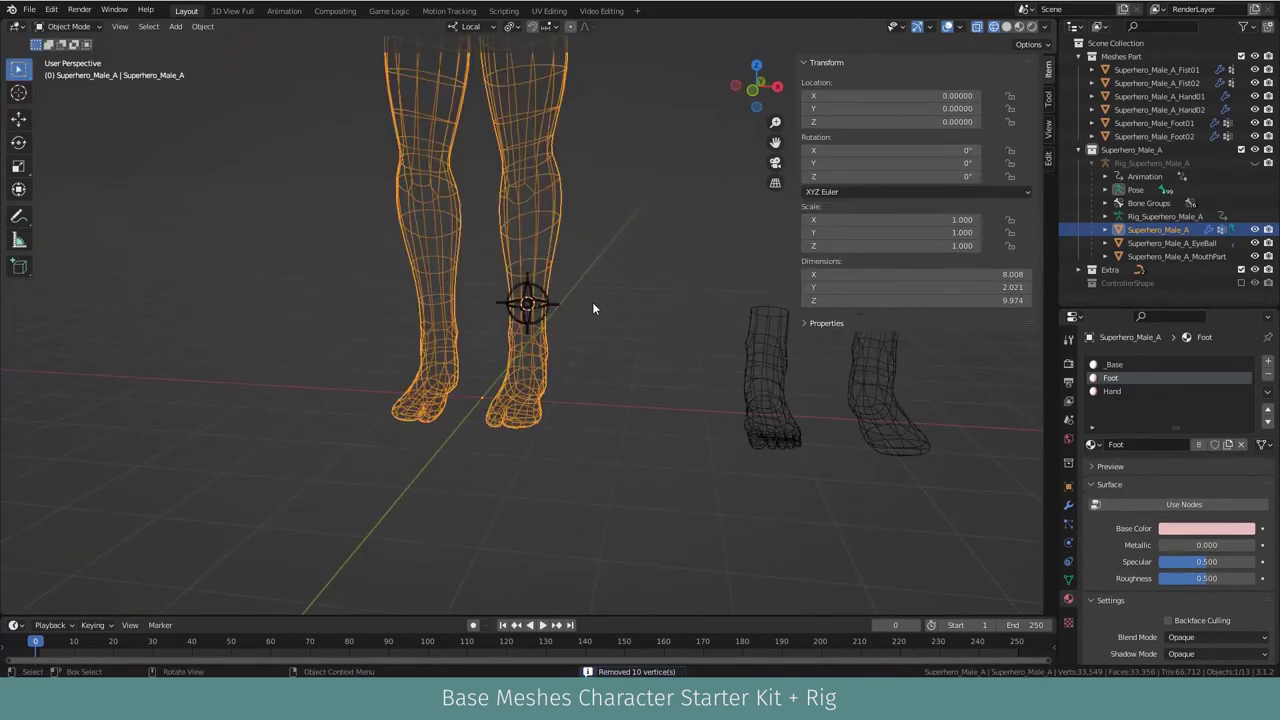
scroll(598, 264, "down", 2)
scroll(557, 348, "down", 2)
scroll(611, 406, "down", 1)
middle_click_drag(611, 406, 624, 415)
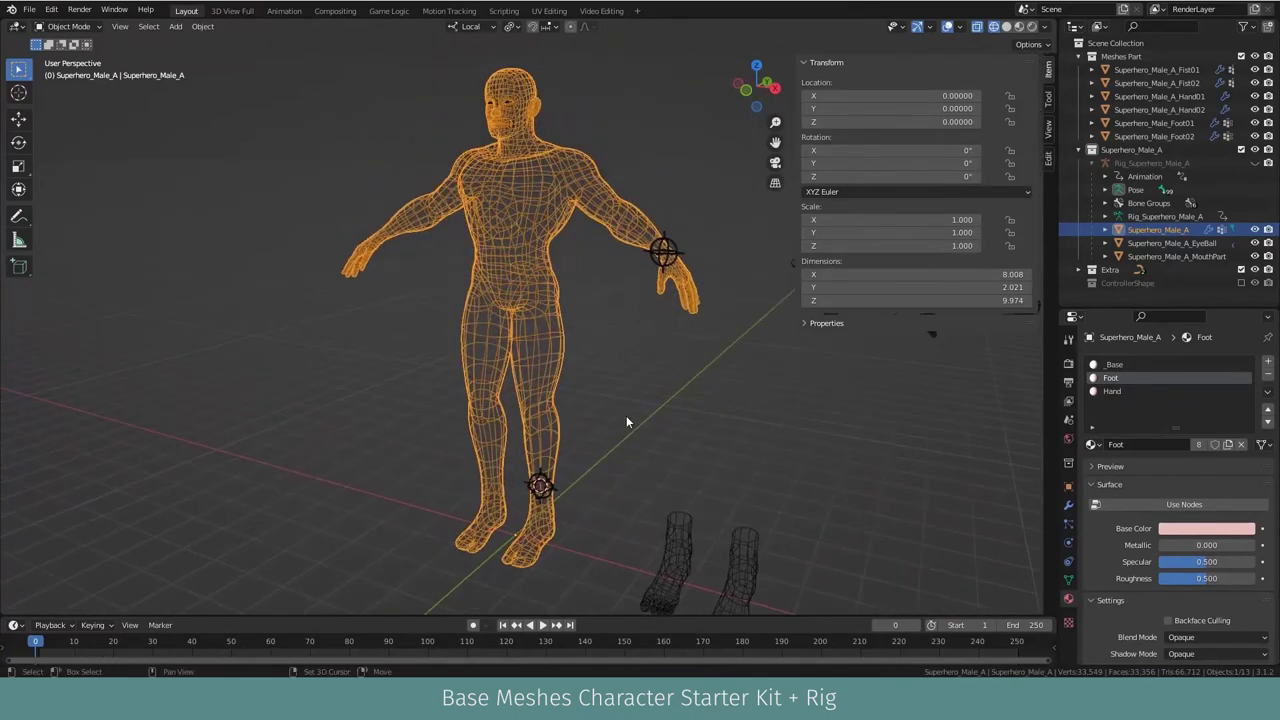
key("shift+z")
key("alt+h")
scroll(675, 413, "up", 2)
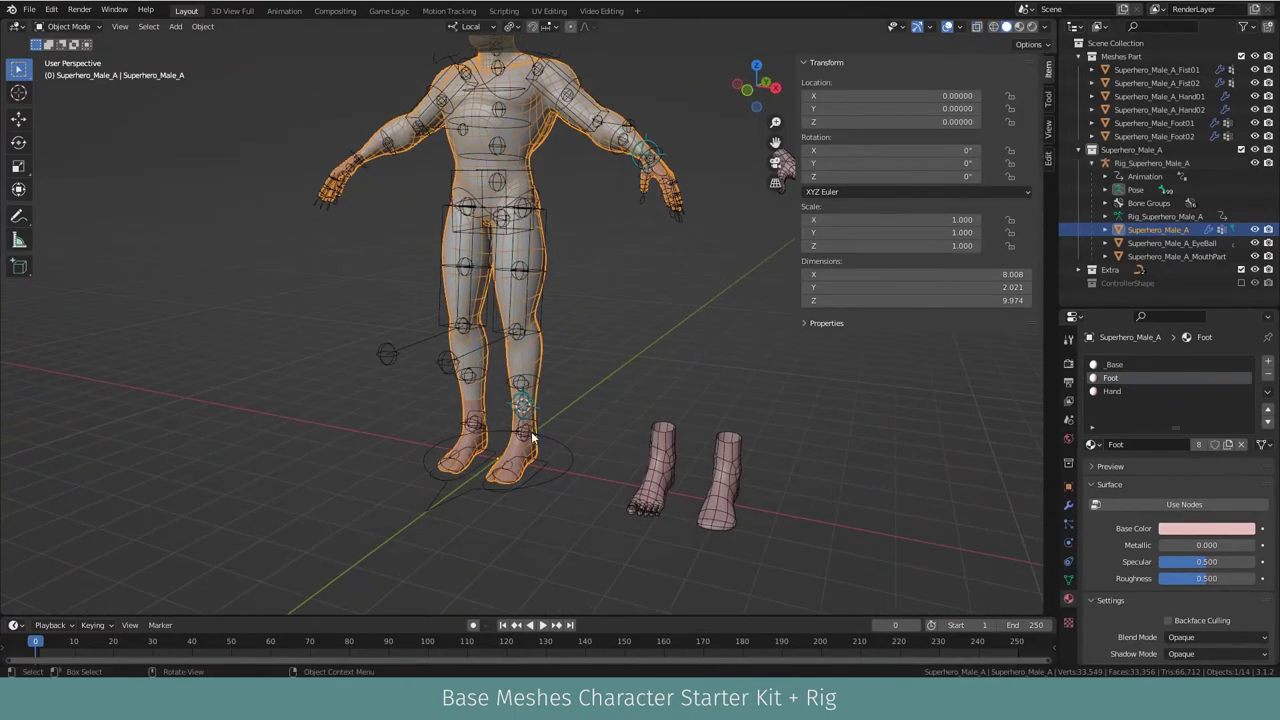
left_click(545, 460)
Step: Move and rotate the left foot IK control
key("g")
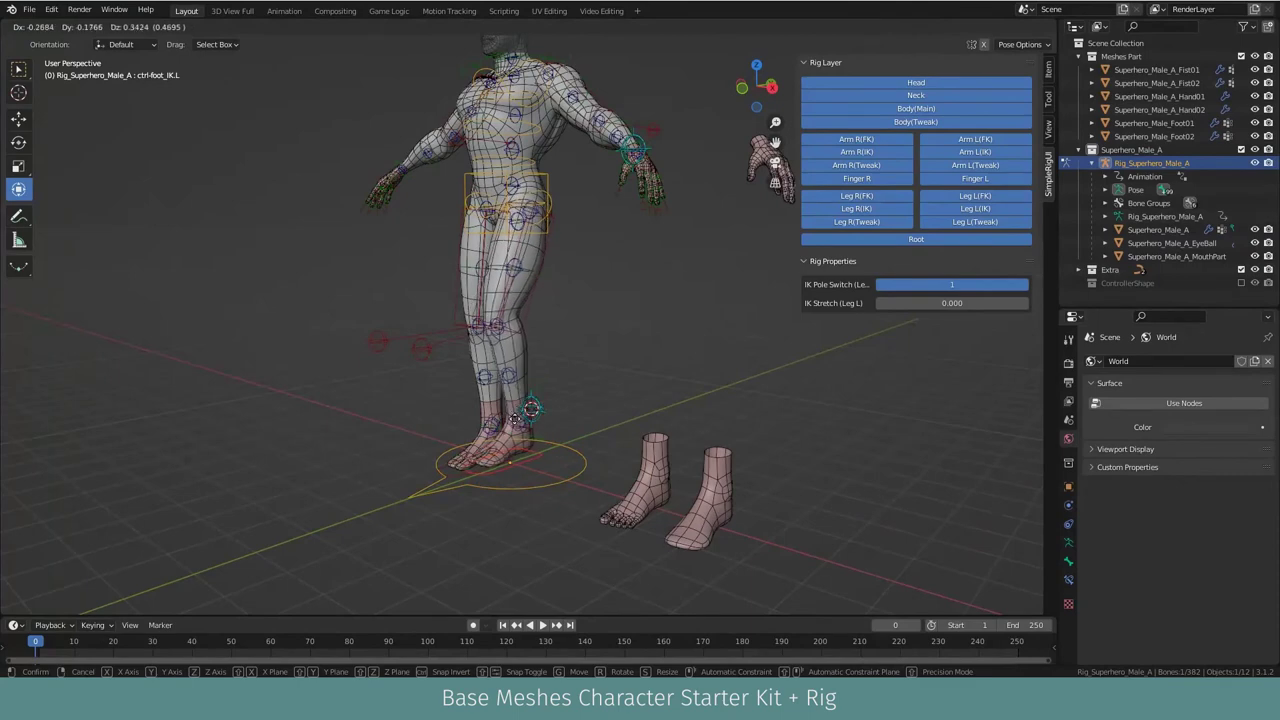
left_click(523, 432)
middle_click_drag(523, 432, 460, 420)
scroll(460, 420, "up", 2)
key("r")
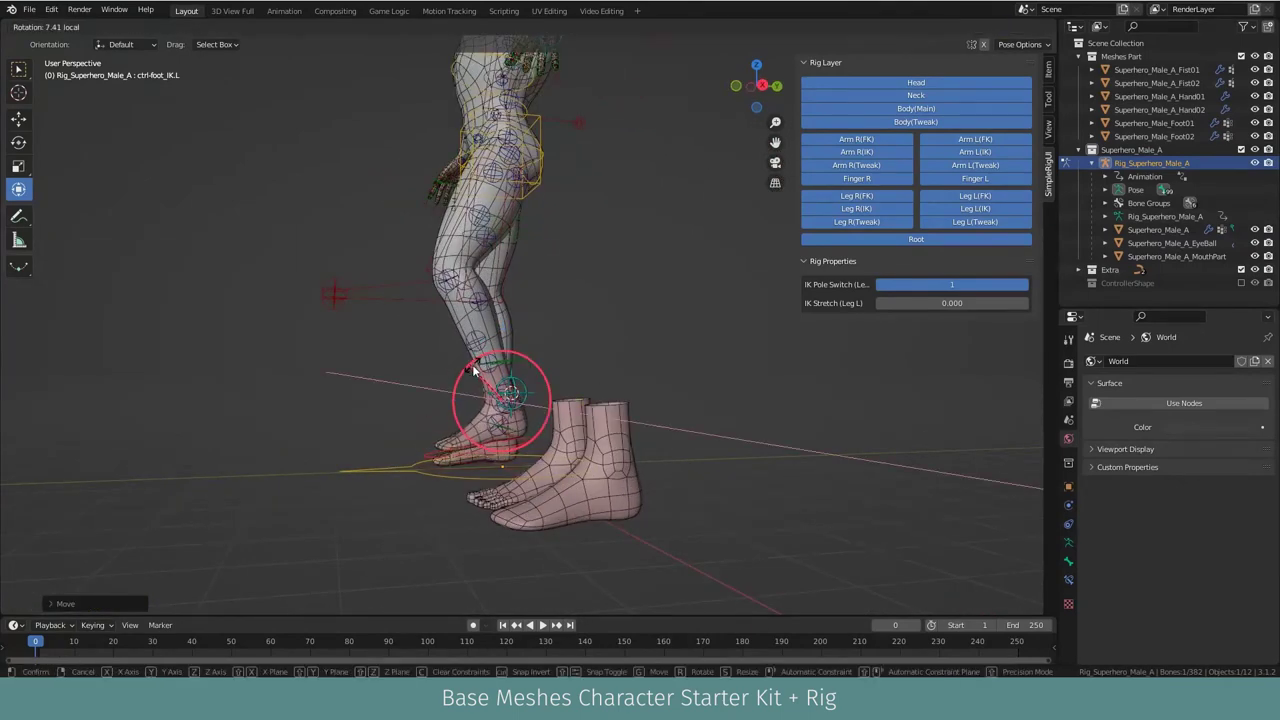
left_click(460, 400)
Step: Rotate the left toe control (ctrl-toe.L) to bend the toes, then select all bones
left_click(450, 420)
key("r")
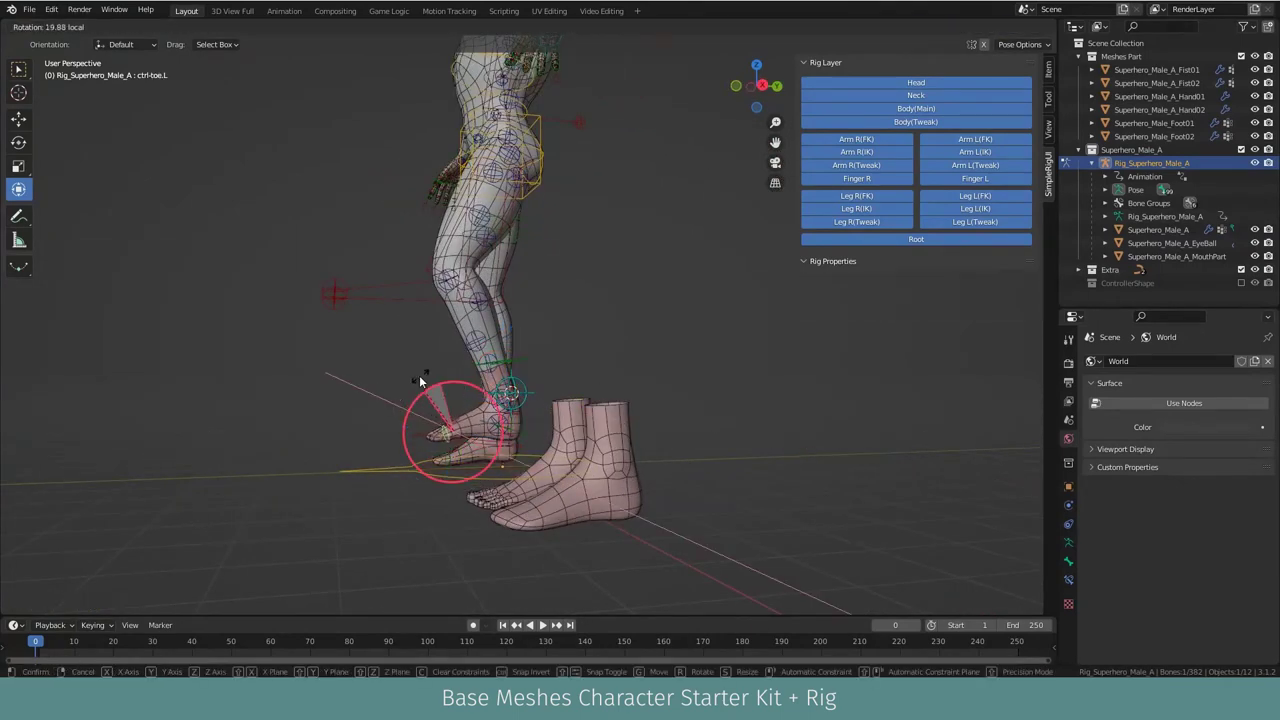
left_click(444, 397)
middle_click_drag(444, 397, 528, 398)
key("a")
scroll(528, 398, "down", 2)
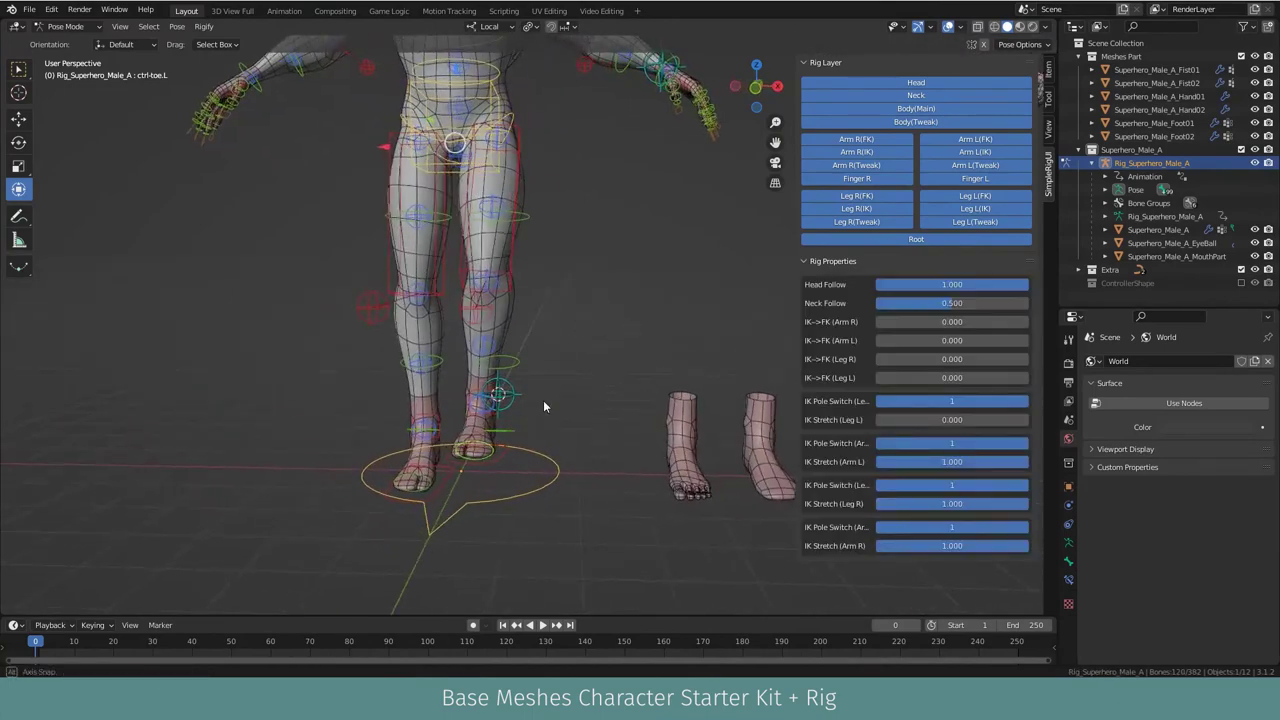
scroll(541, 399, "down", 2)
scroll(548, 400, "down", 3)
scroll(540, 371, "down", 2)
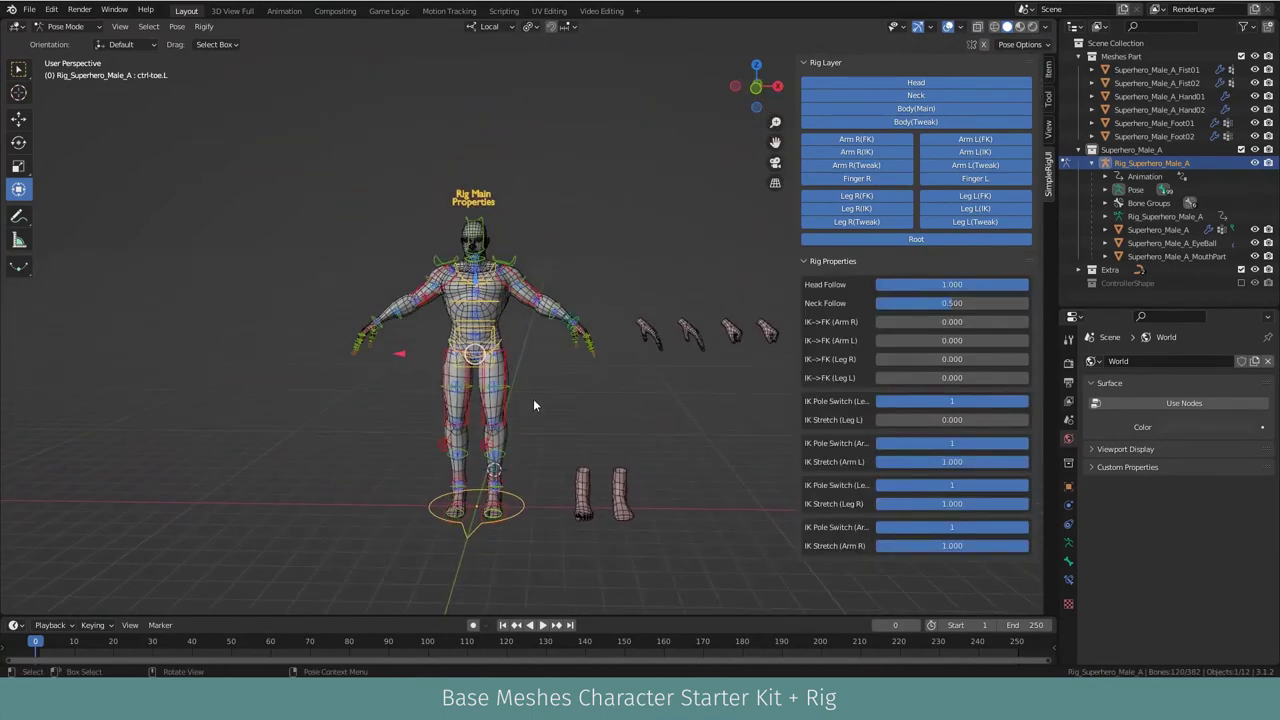